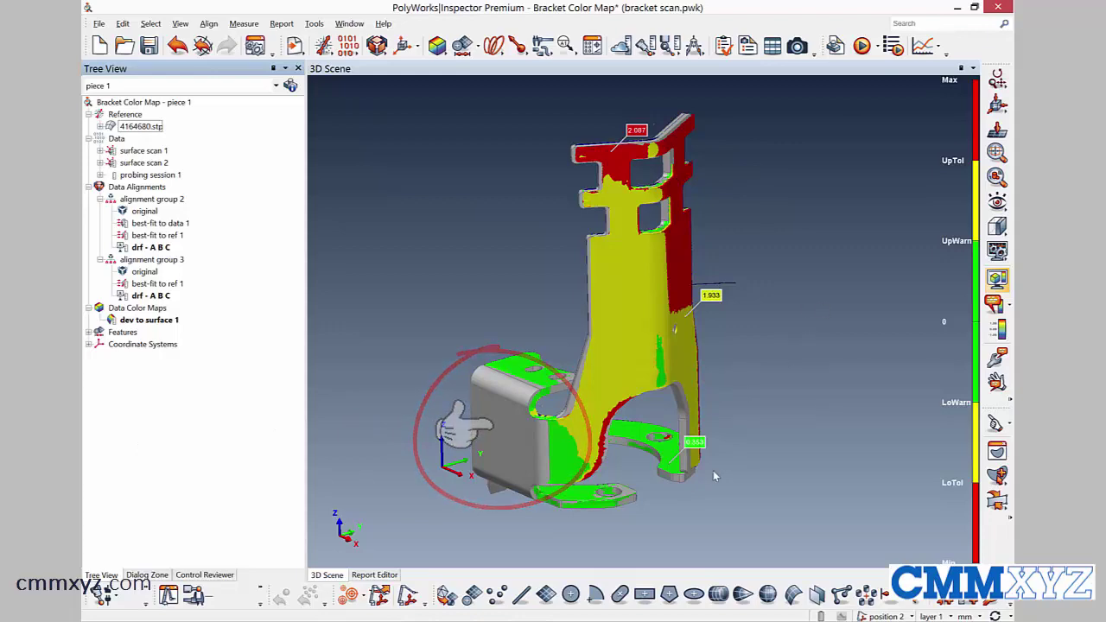
Step: Orbit the bracket until the underside of its 'dev to surface 1' colour map is visible
drag(566, 464, 612, 440)
drag(531, 455, 430, 480)
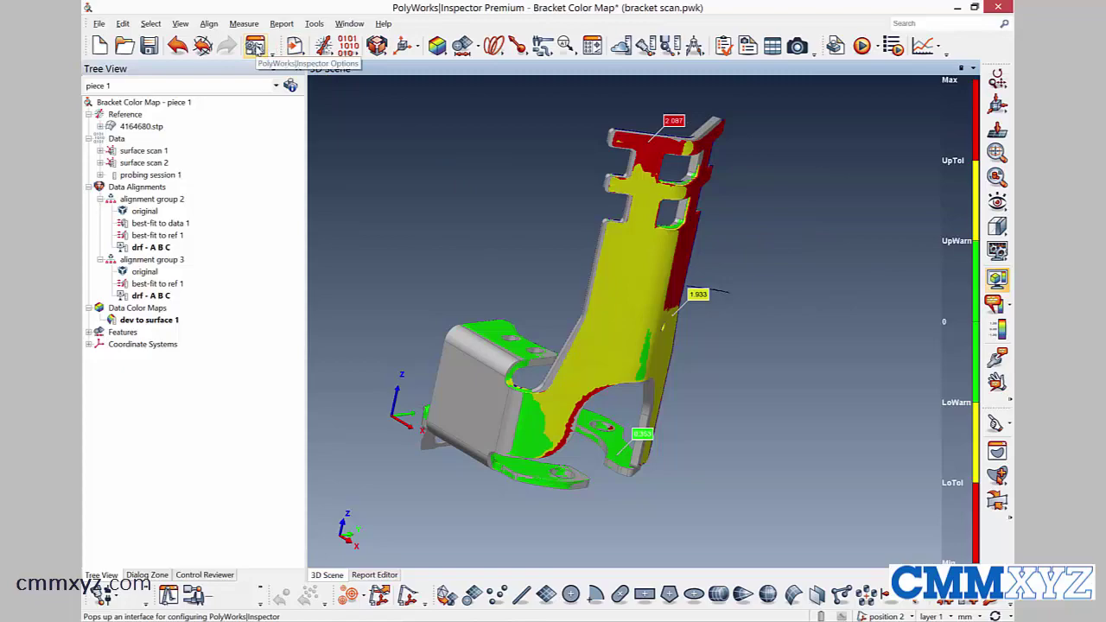
Step: Enable Reference object color map under Options > Display > Color Maps and apply it
click(255, 46)
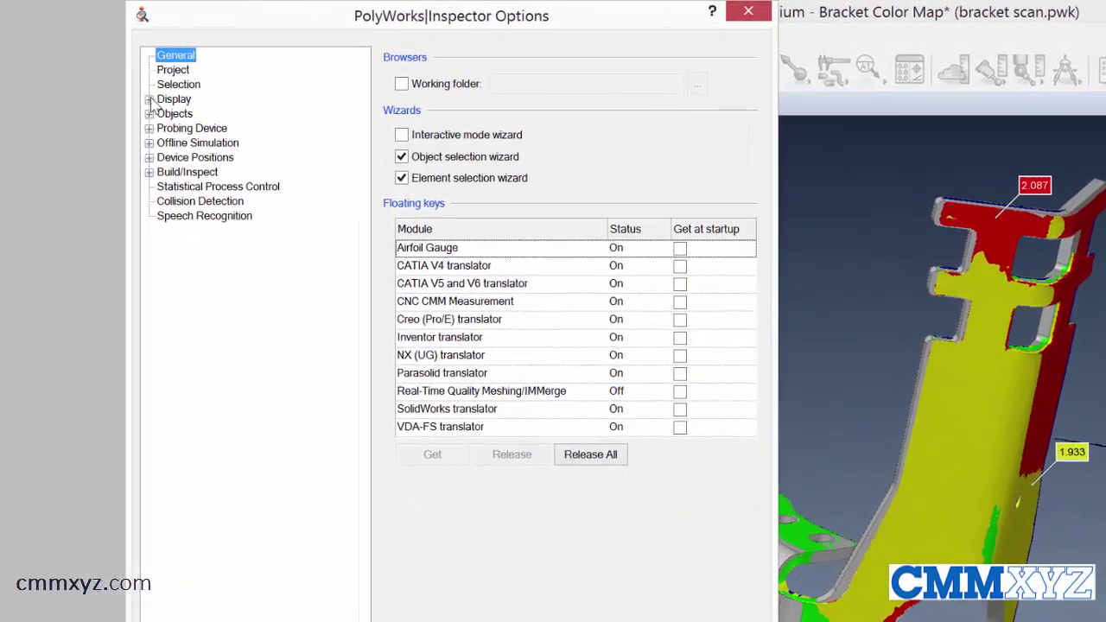
click(115, 76)
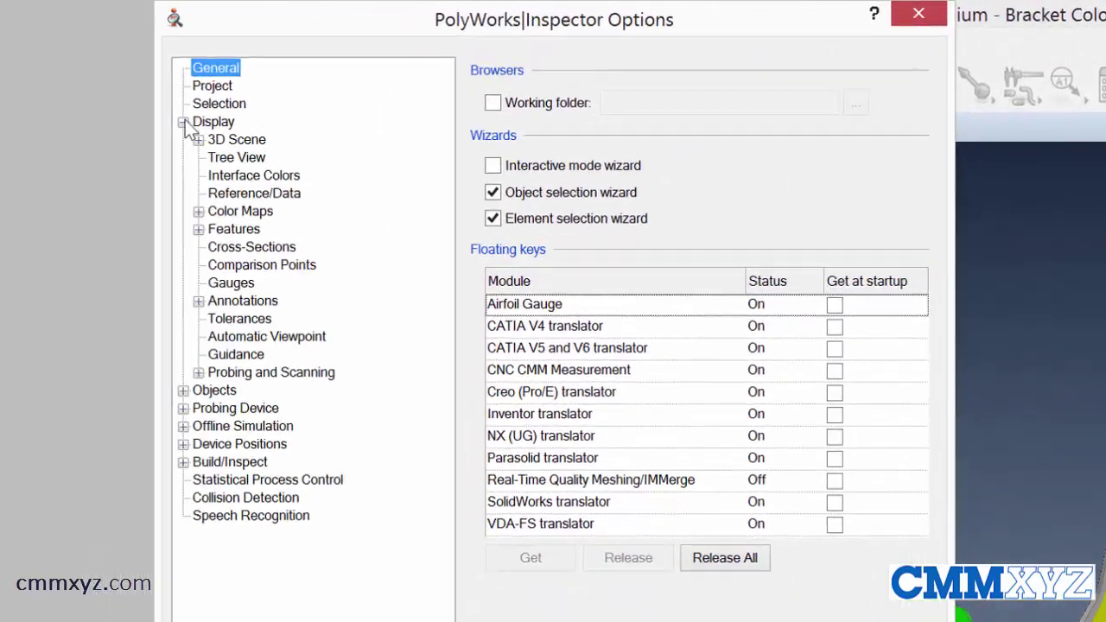
click(273, 241)
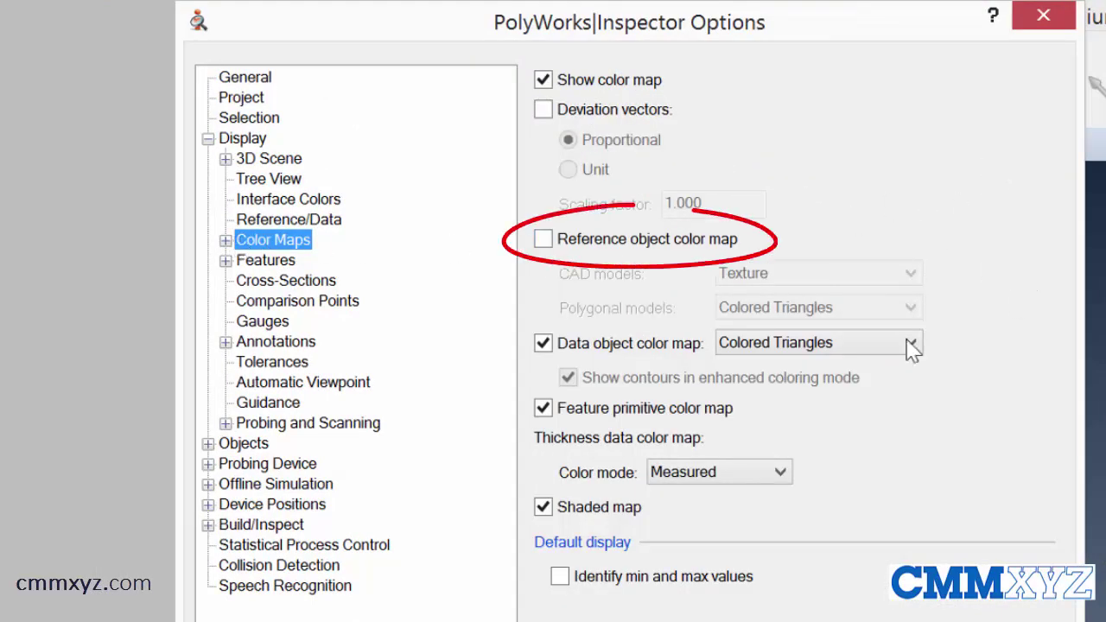
click(543, 239)
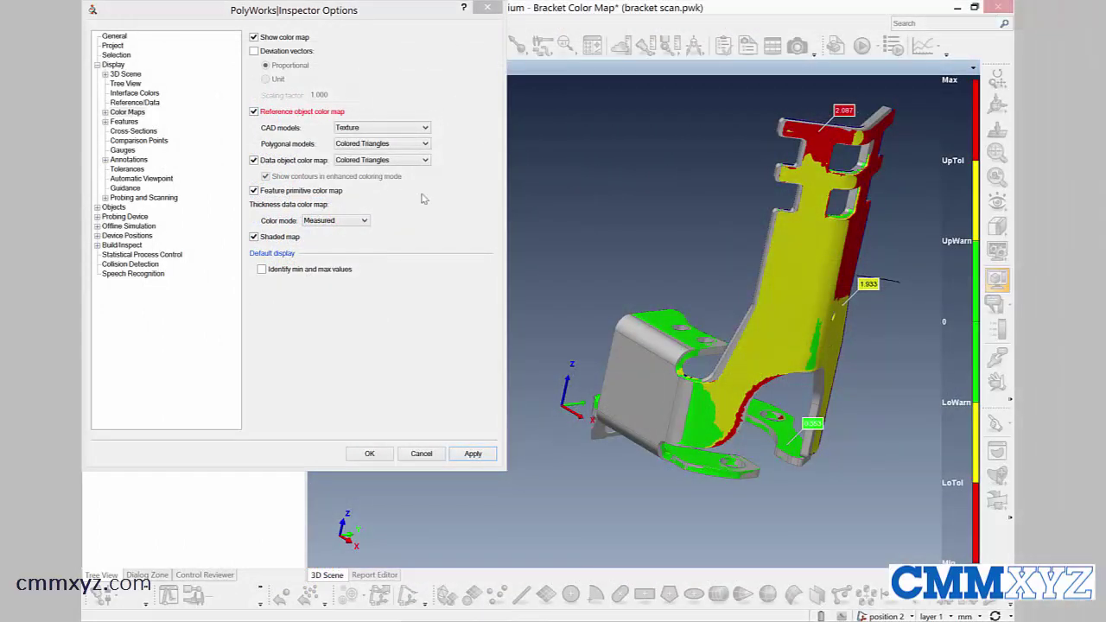
click(475, 453)
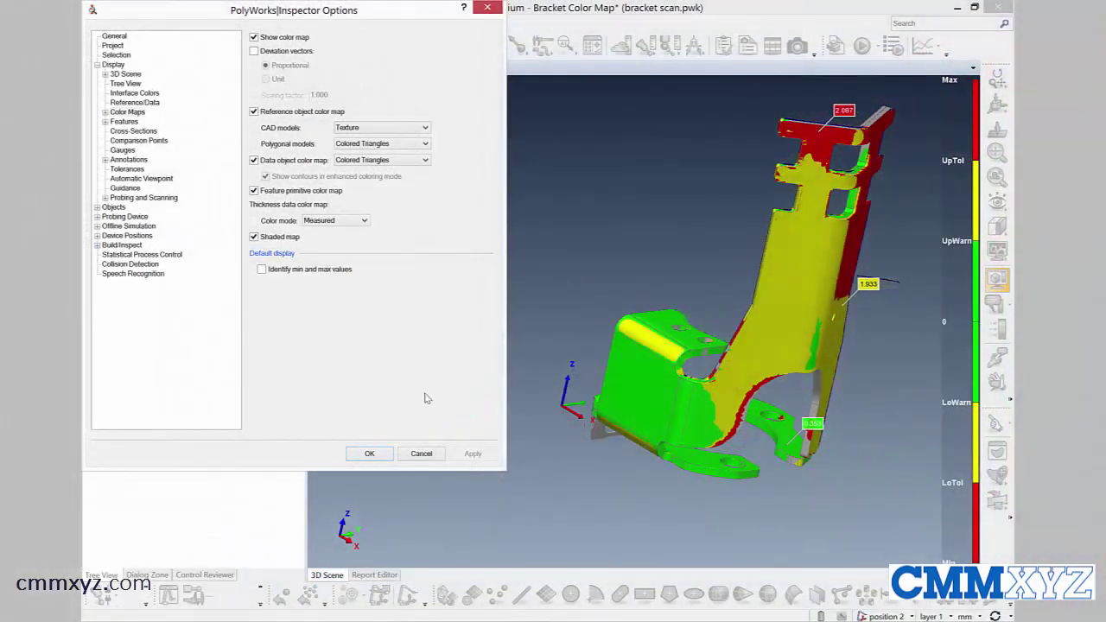
Step: Close Options and reposition the bracket in the 3D Scene to inspect its faces
click(368, 453)
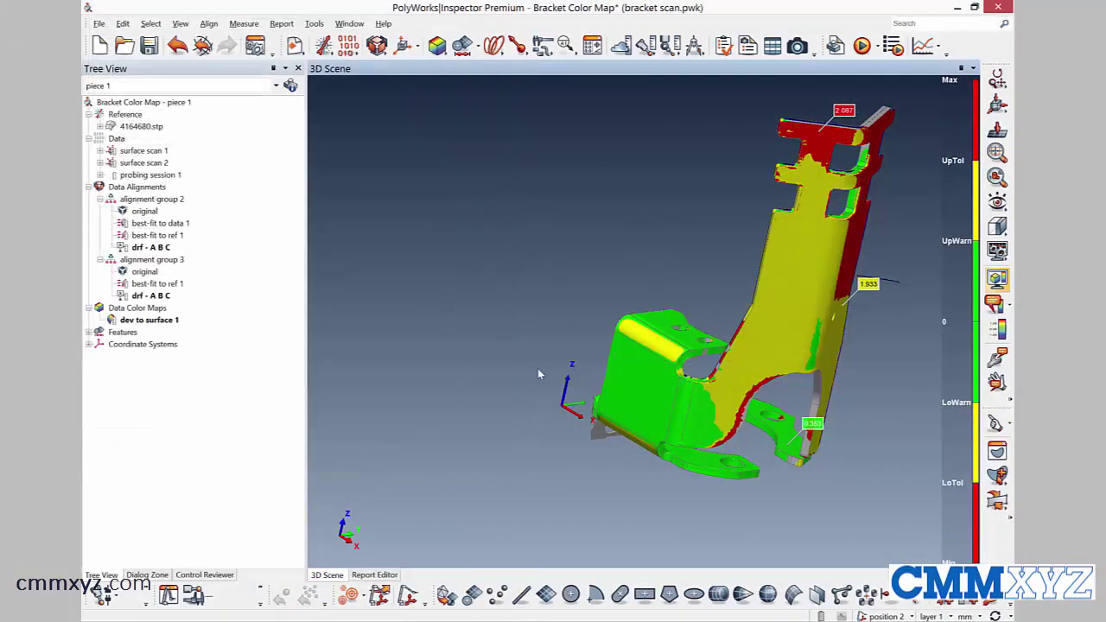
middle_drag(593, 389, 474, 377)
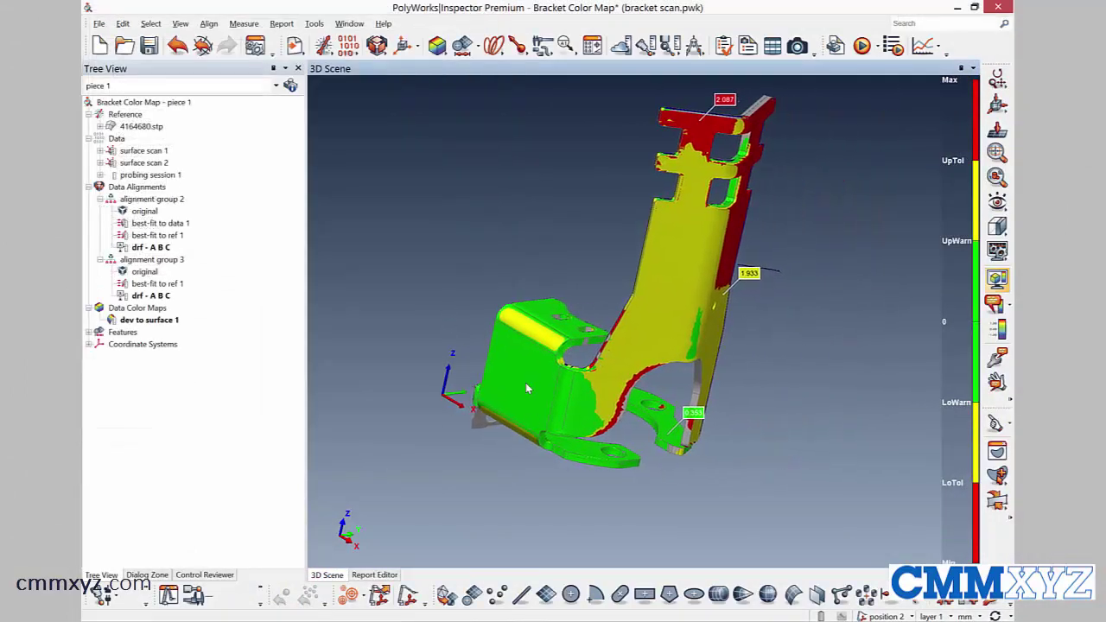
drag(526, 389, 375, 365)
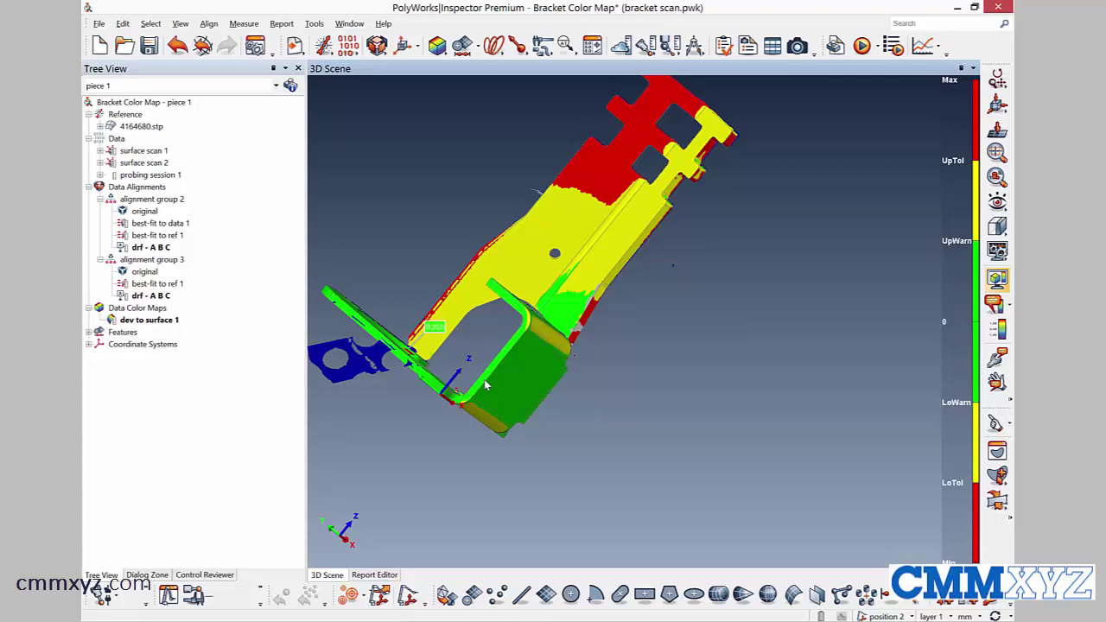
drag(485, 386, 563, 373)
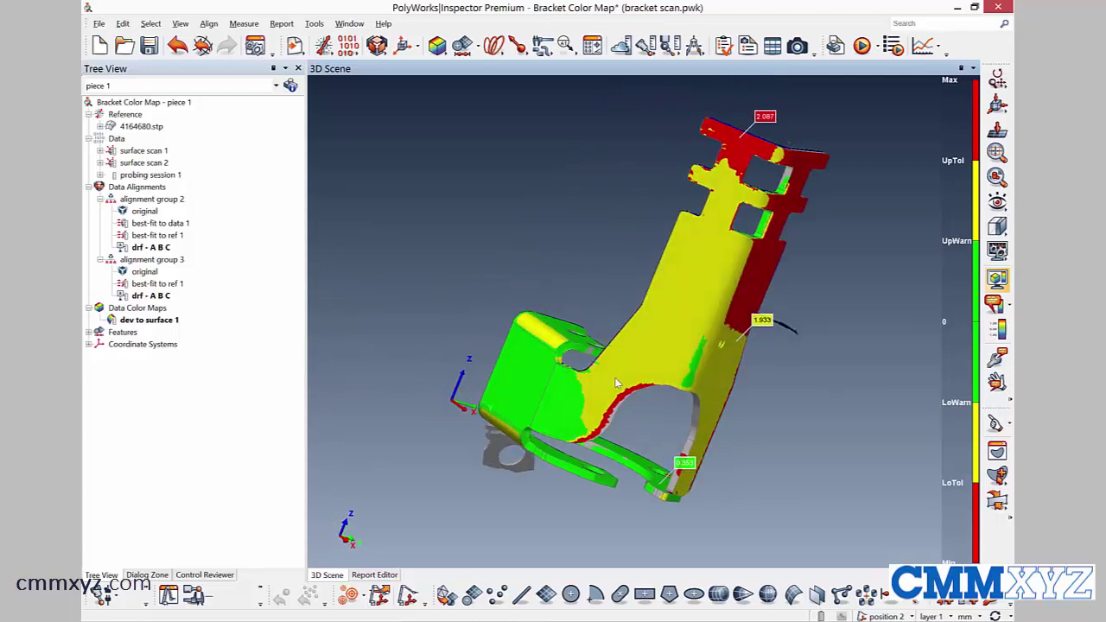
scroll(687, 371, up, 5)
middle_drag(646, 349, 906, 374)
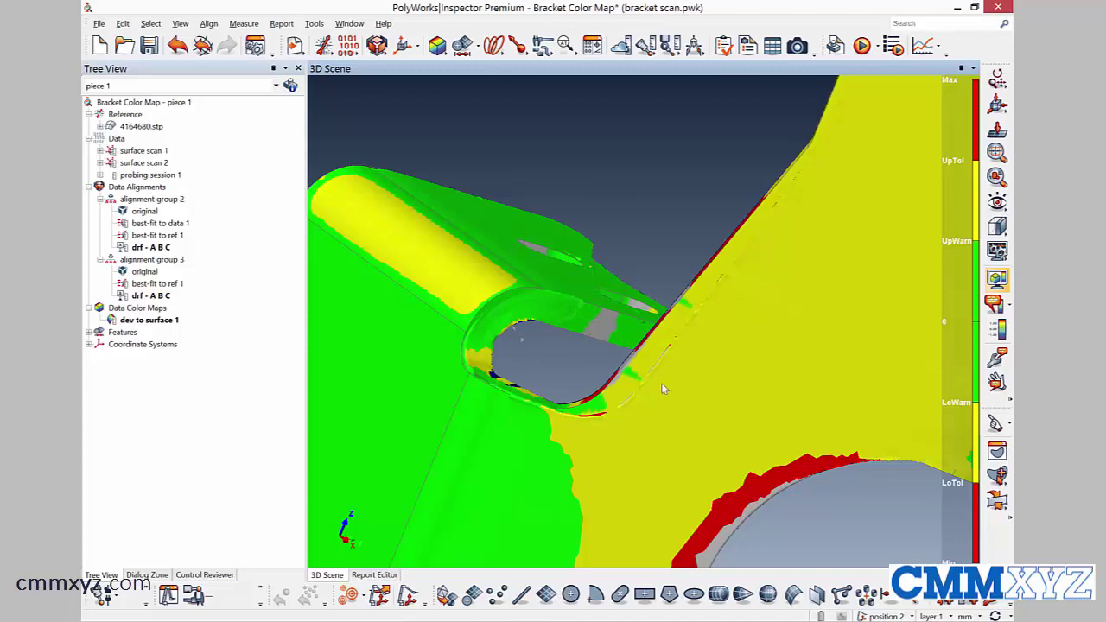
scroll(663, 389, down, 5)
drag(663, 388, 472, 420)
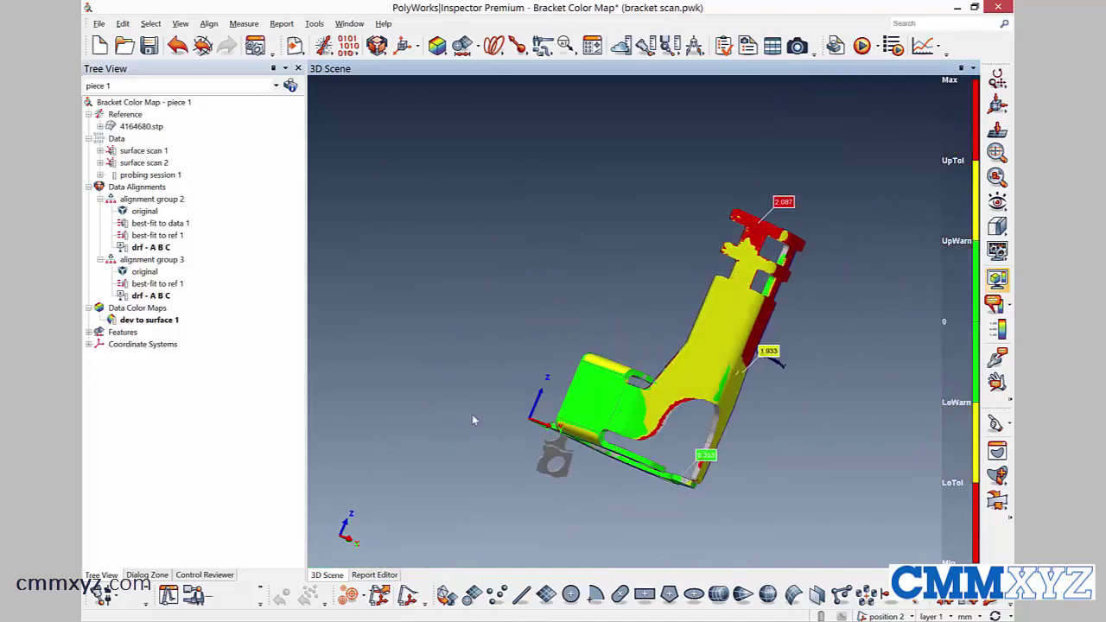
Step: Hide surface scan 1 and surface scan 2, then turn the bracket upright again
middle_click(147, 155)
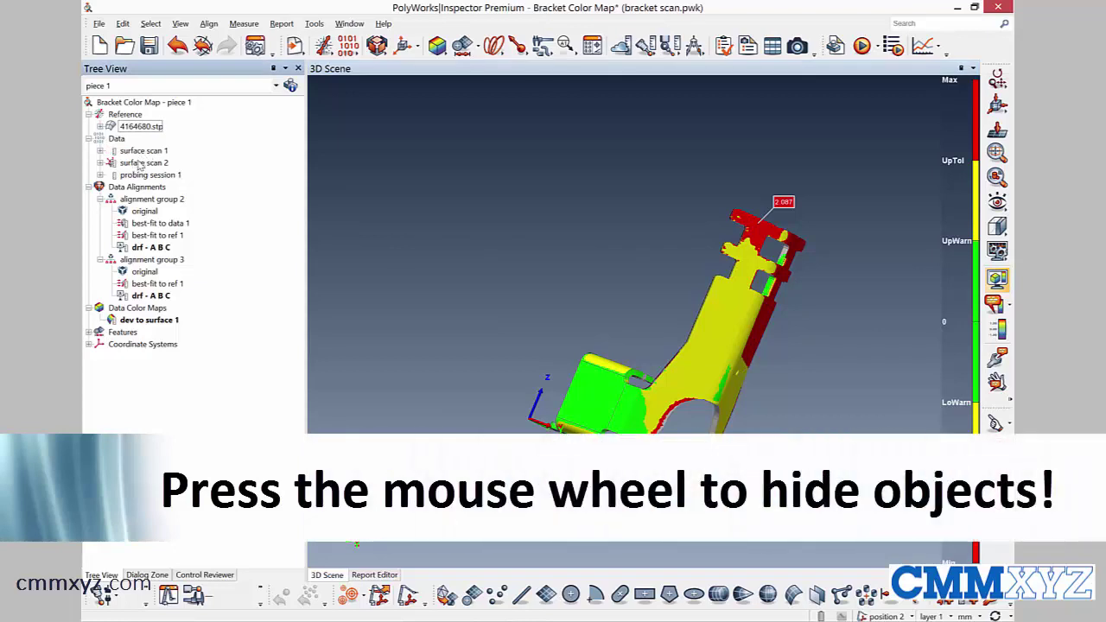
middle_click(138, 163)
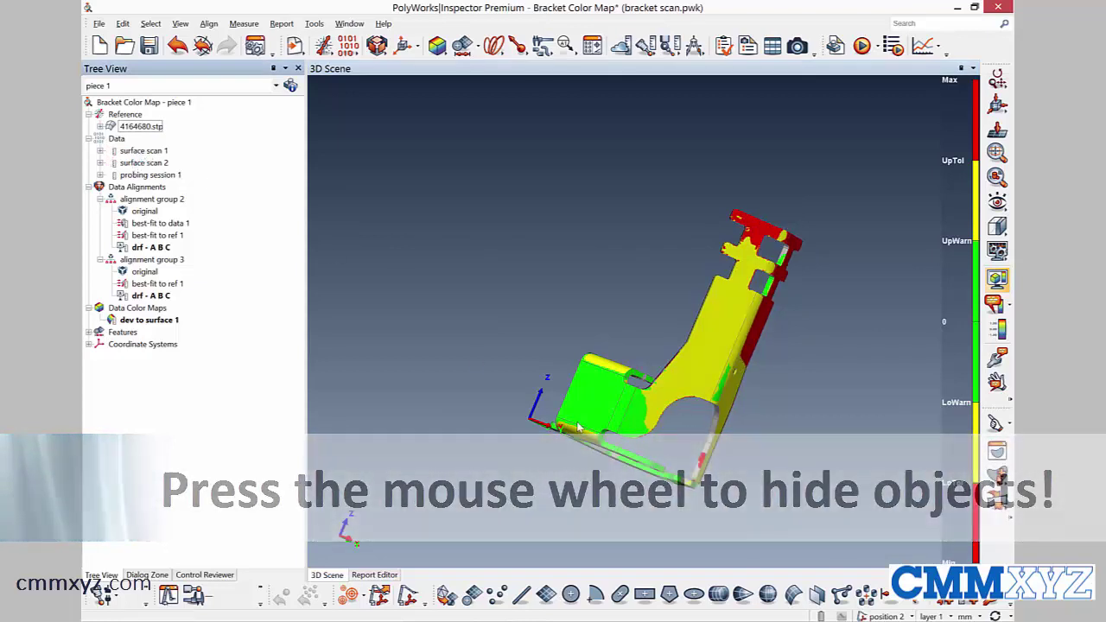
drag(586, 422, 545, 433)
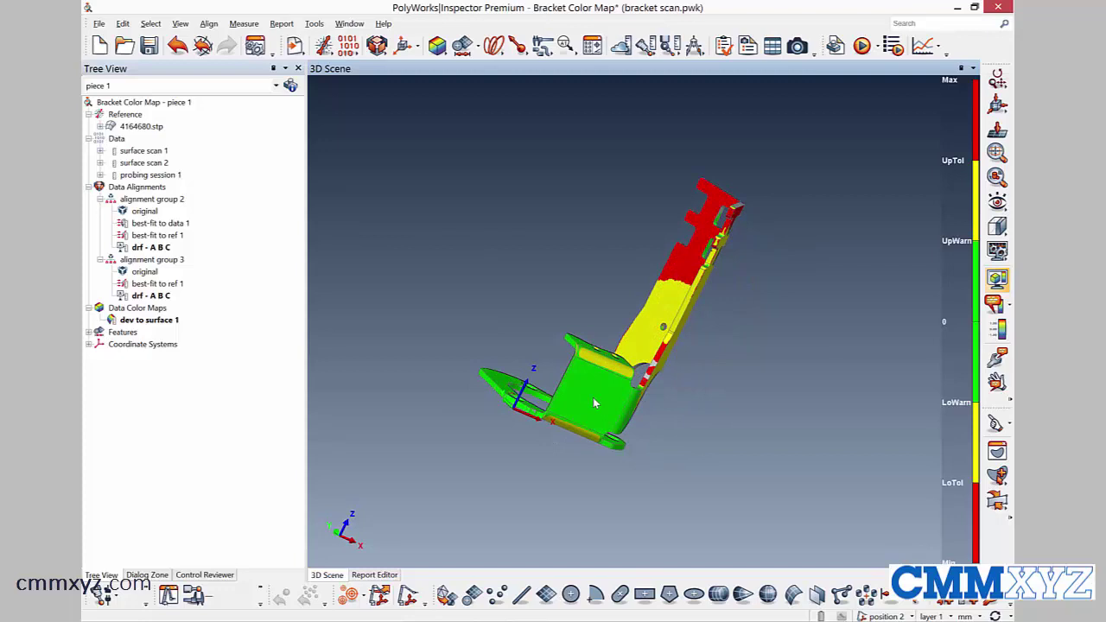
drag(594, 404, 643, 388)
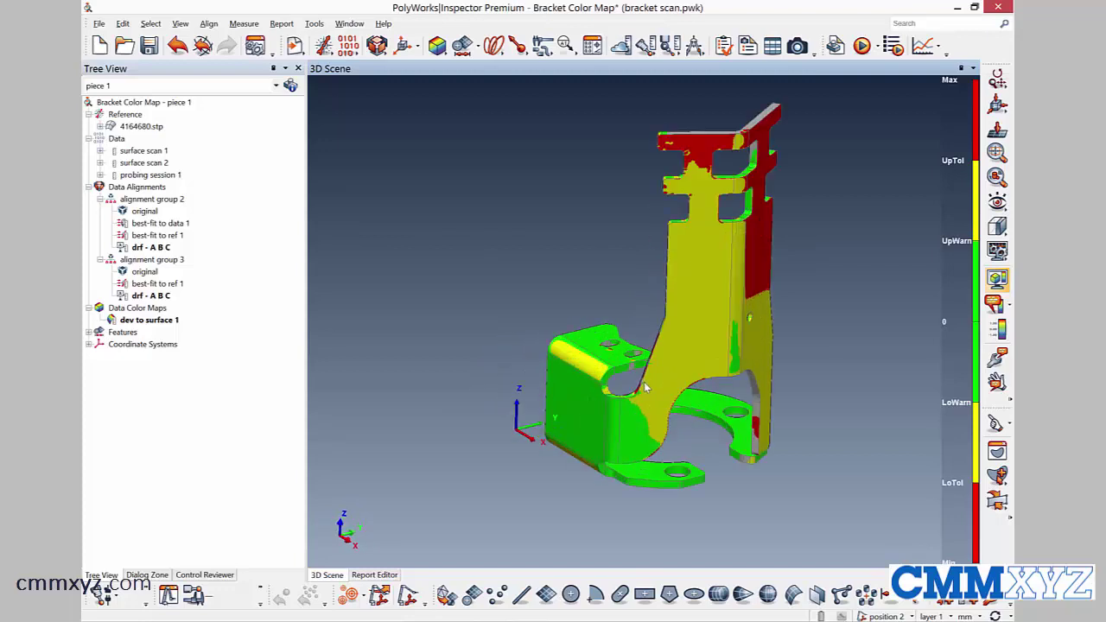
scroll(643, 388, up, 2)
scroll(639, 384, down, 2)
middle_drag(560, 411, 418, 440)
Step: Add point annotations at the bracket's top corner and red side edge, then edit the 2.388 label
click(180, 479)
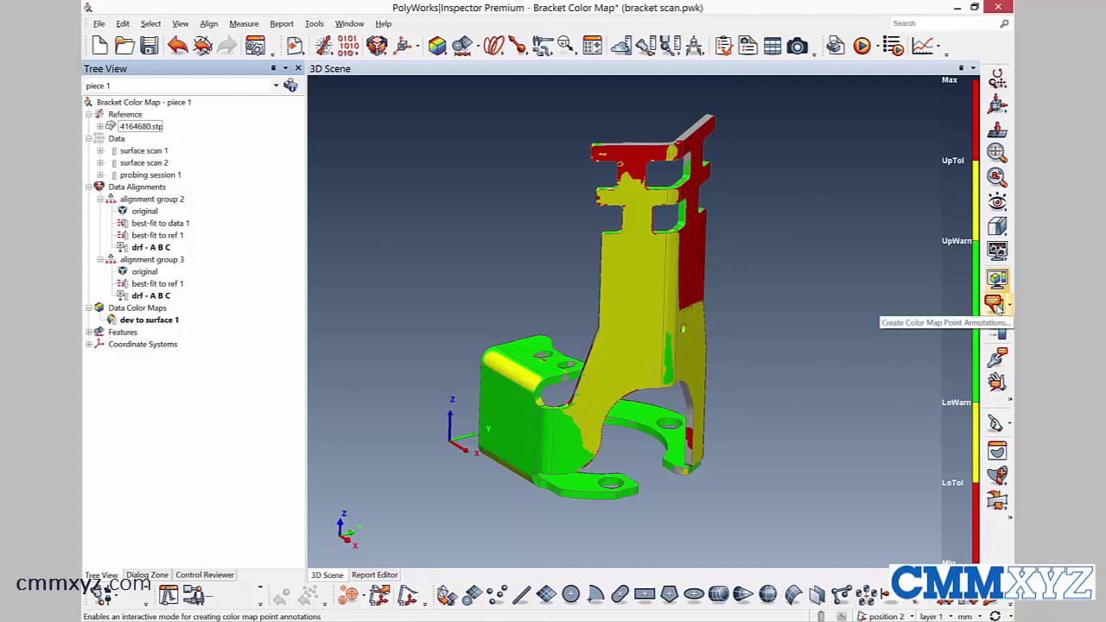
click(994, 304)
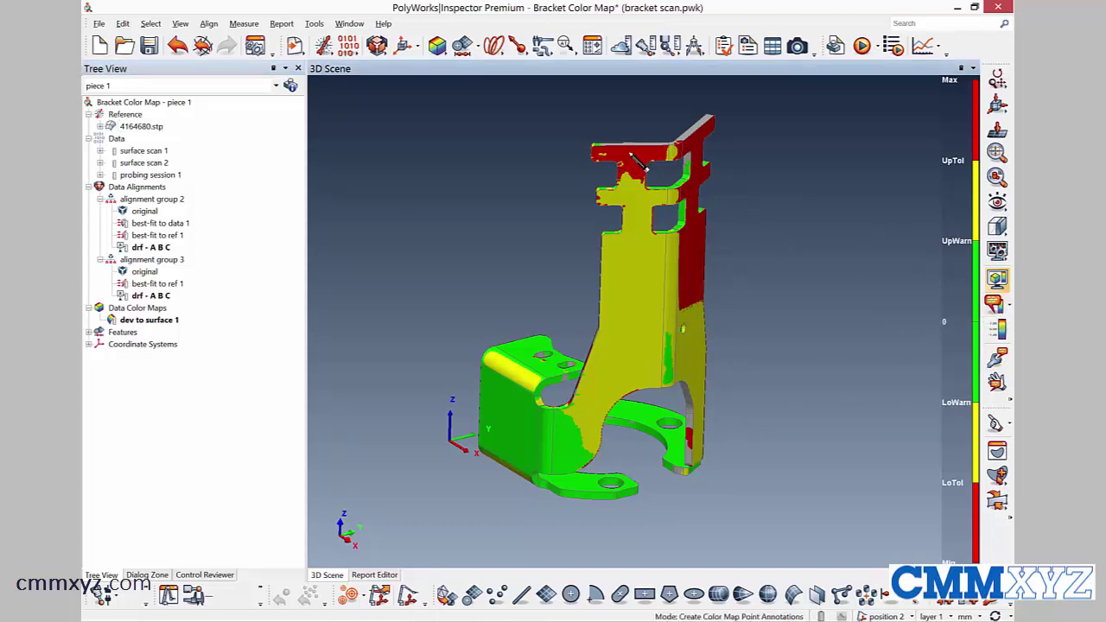
click(671, 154)
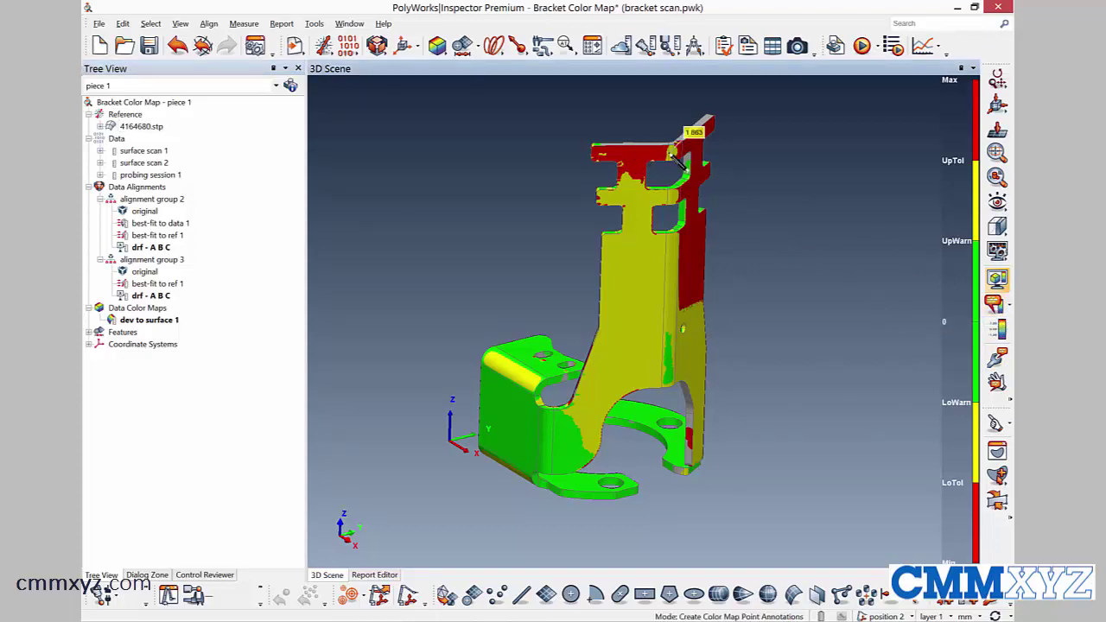
click(697, 241)
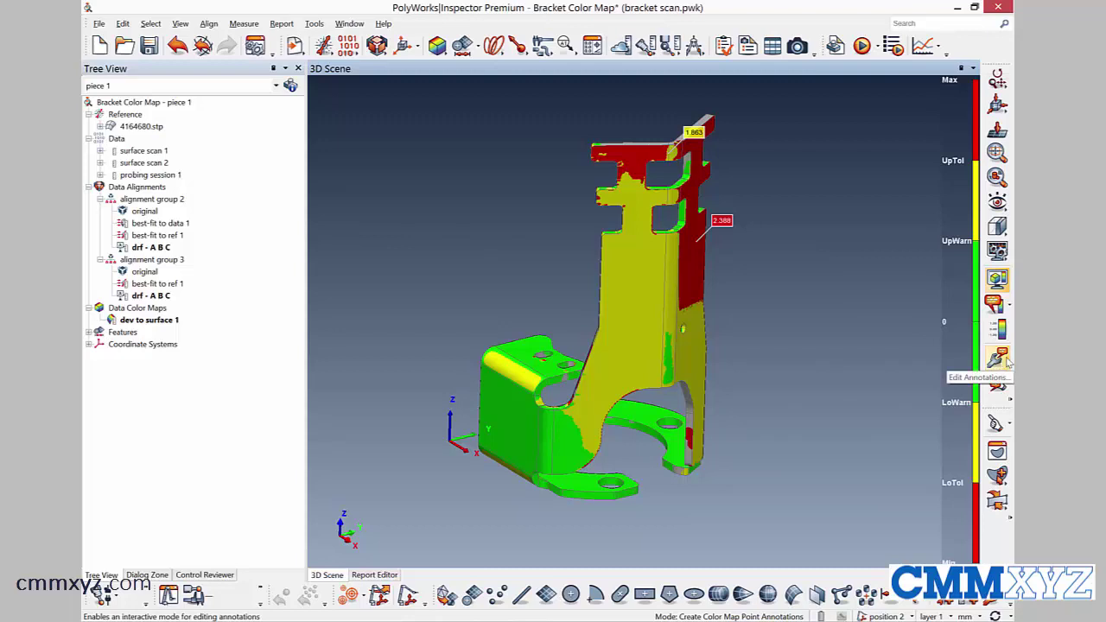
click(1005, 362)
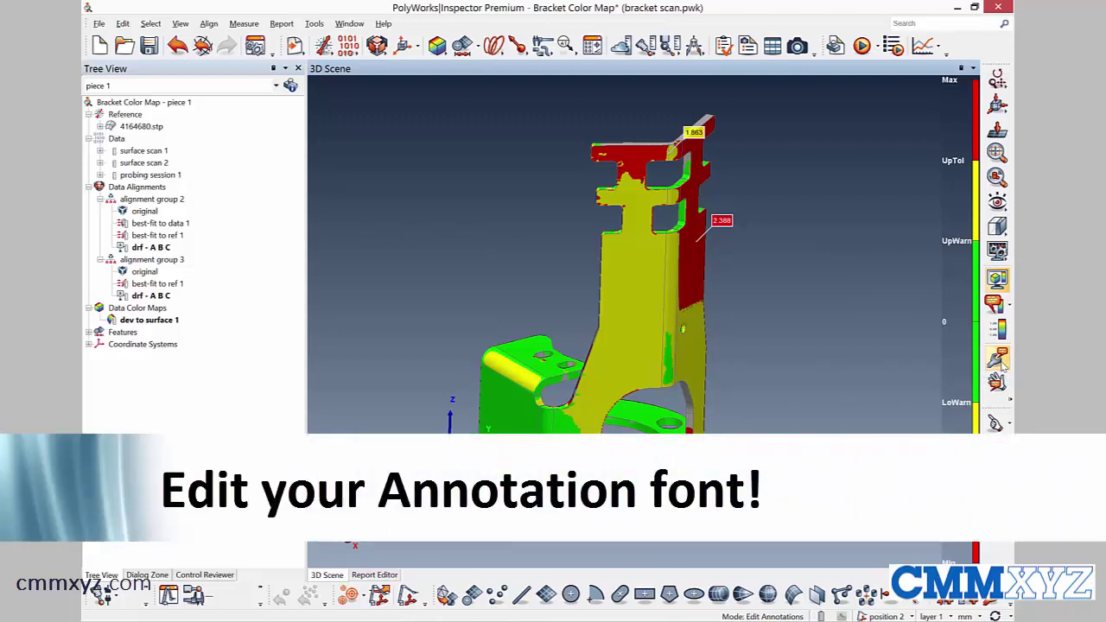
click(722, 223)
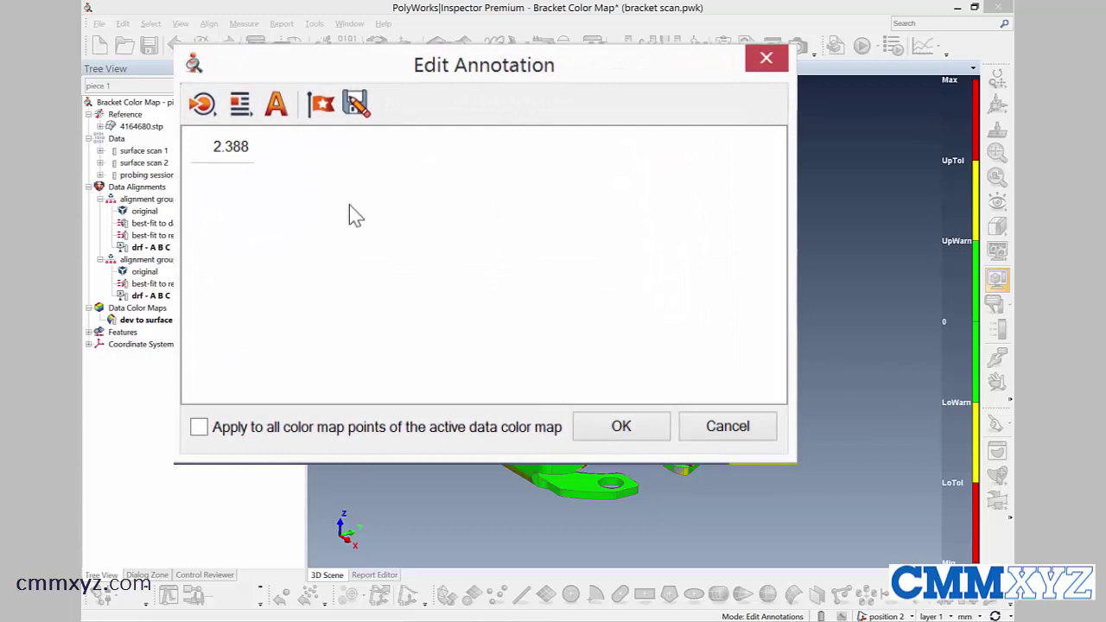
Step: Set the annotation Cell format font size to 16 and apply it
click(276, 107)
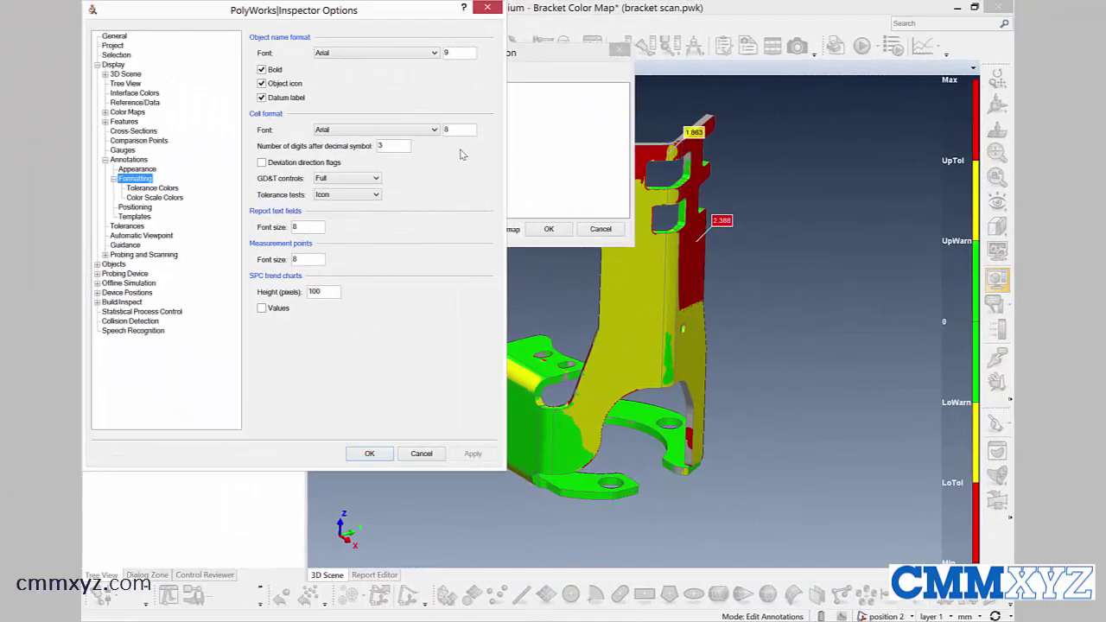
double_click(459, 131)
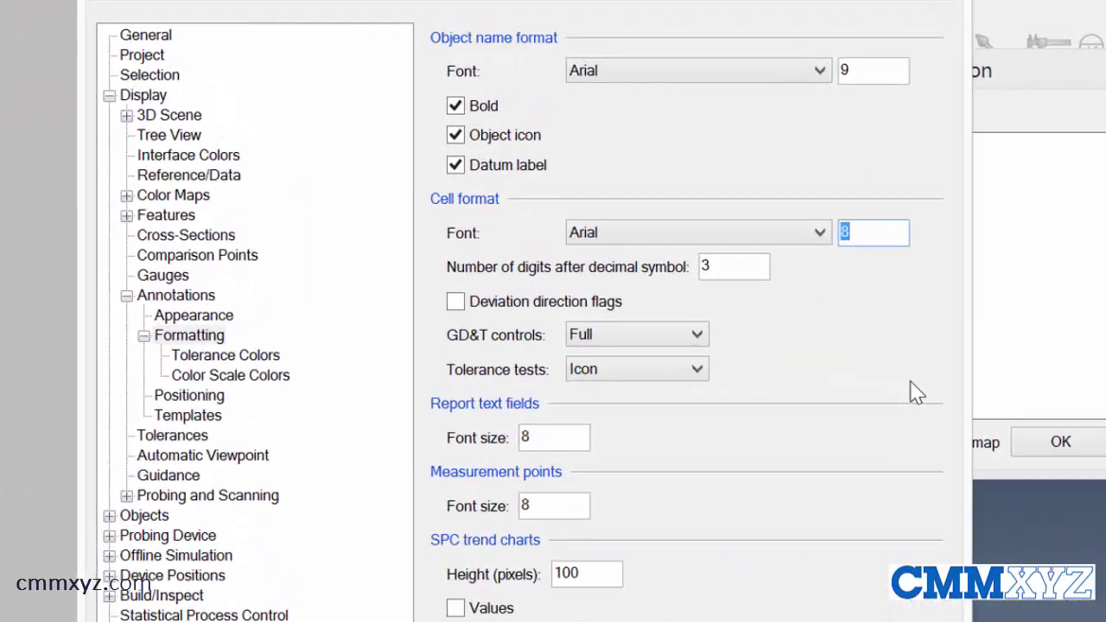
text(16)
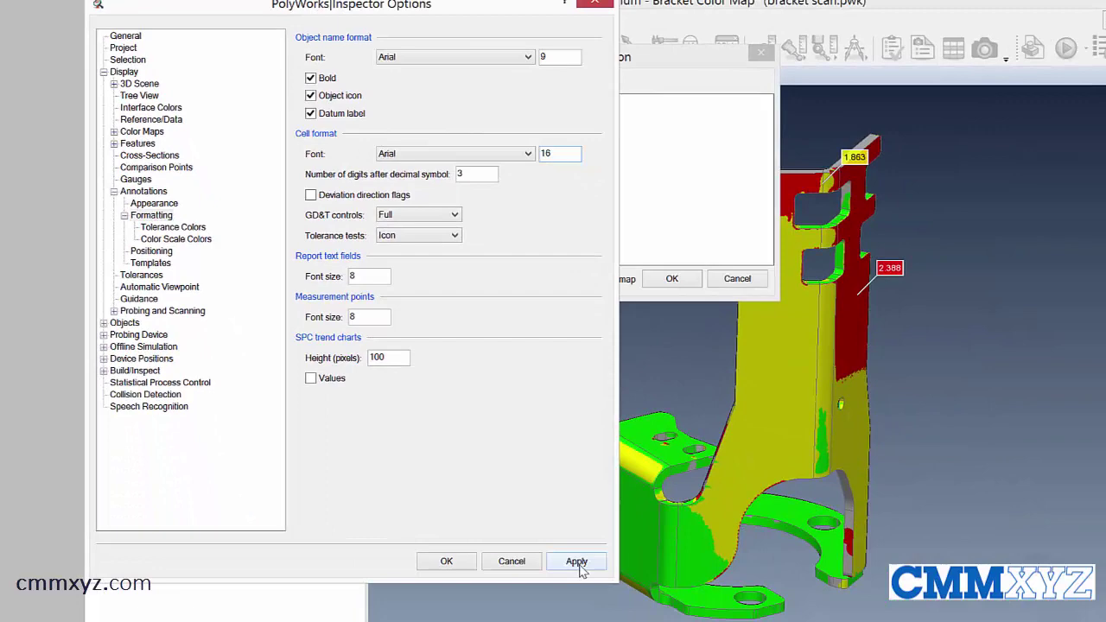
click(475, 453)
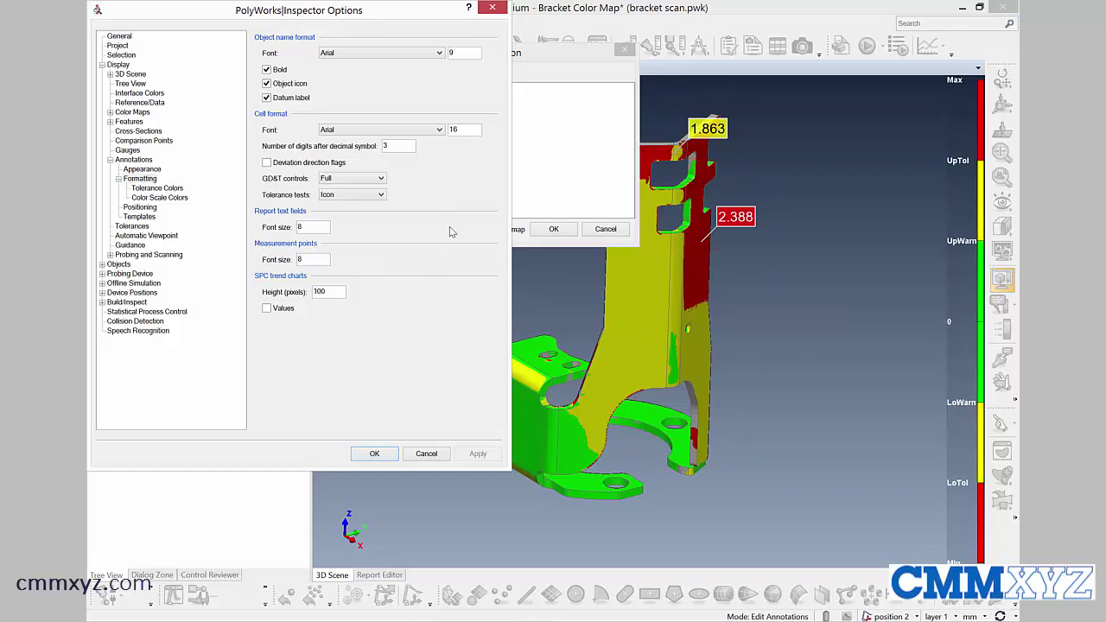
Step: Set annotation positioning to Close to border and apply it
click(138, 208)
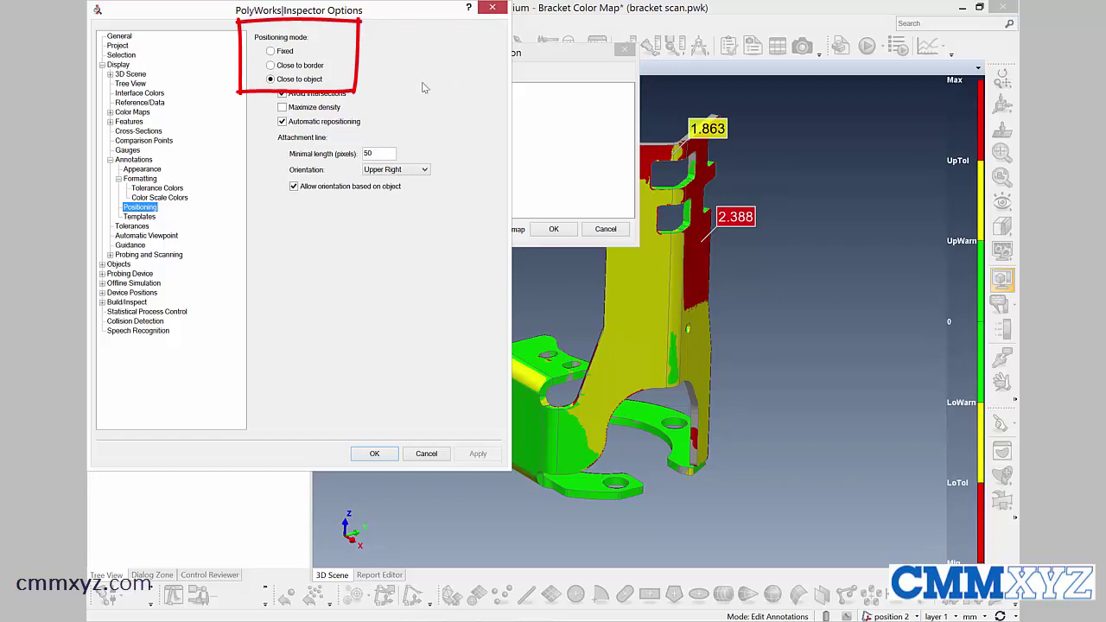
click(271, 65)
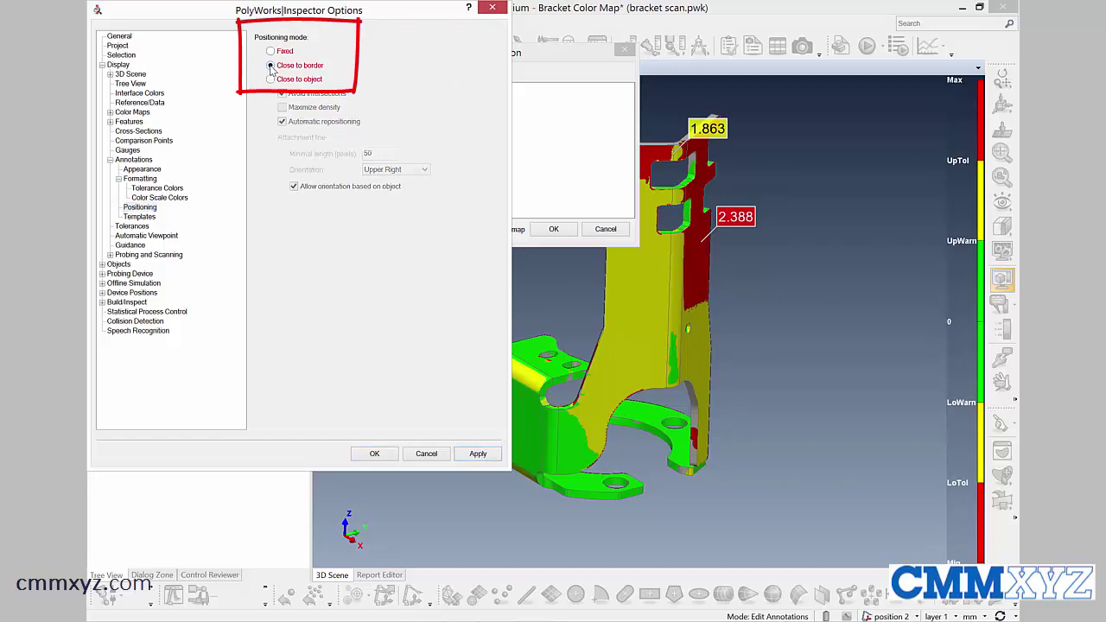
click(477, 453)
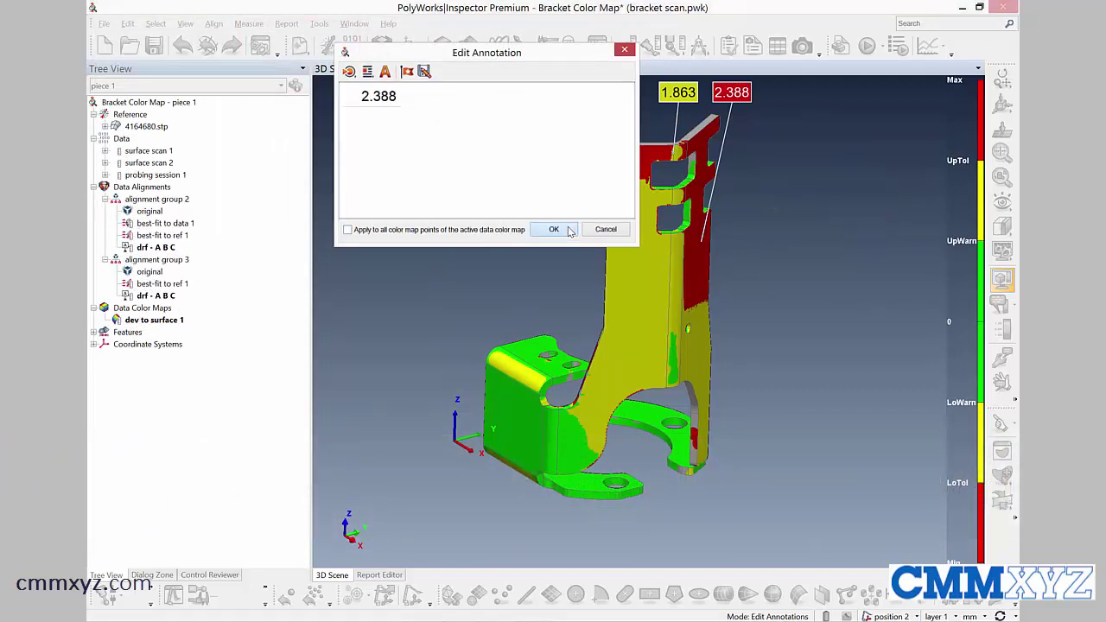
Step: Add colour map callouts 0.632, 1.343 and 2.028 on the green block, lower bracket and top flange
click(567, 232)
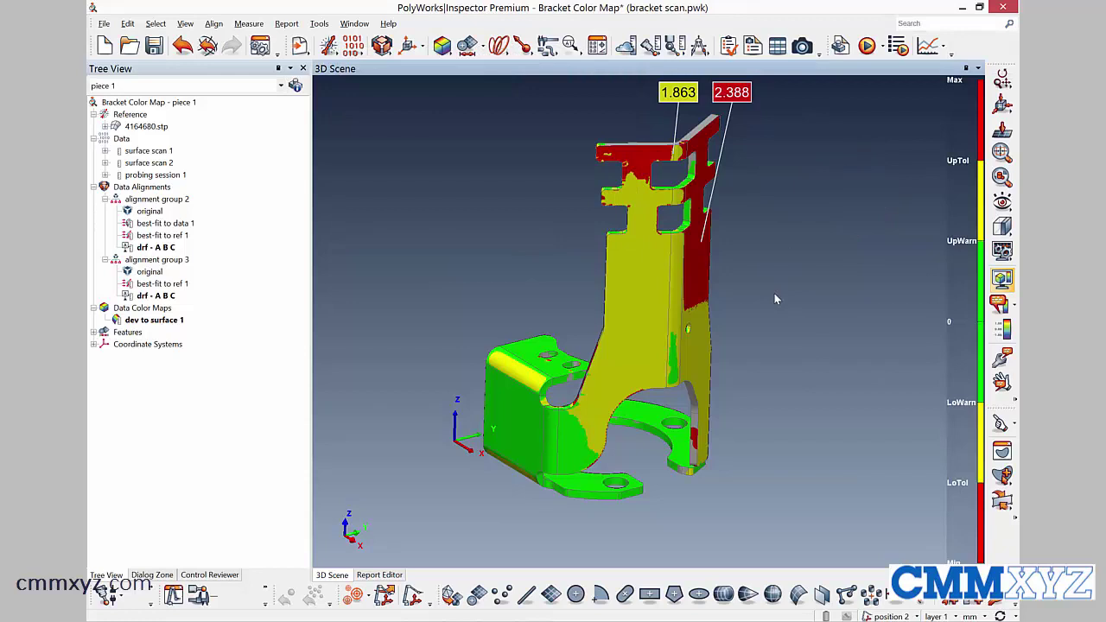
click(998, 302)
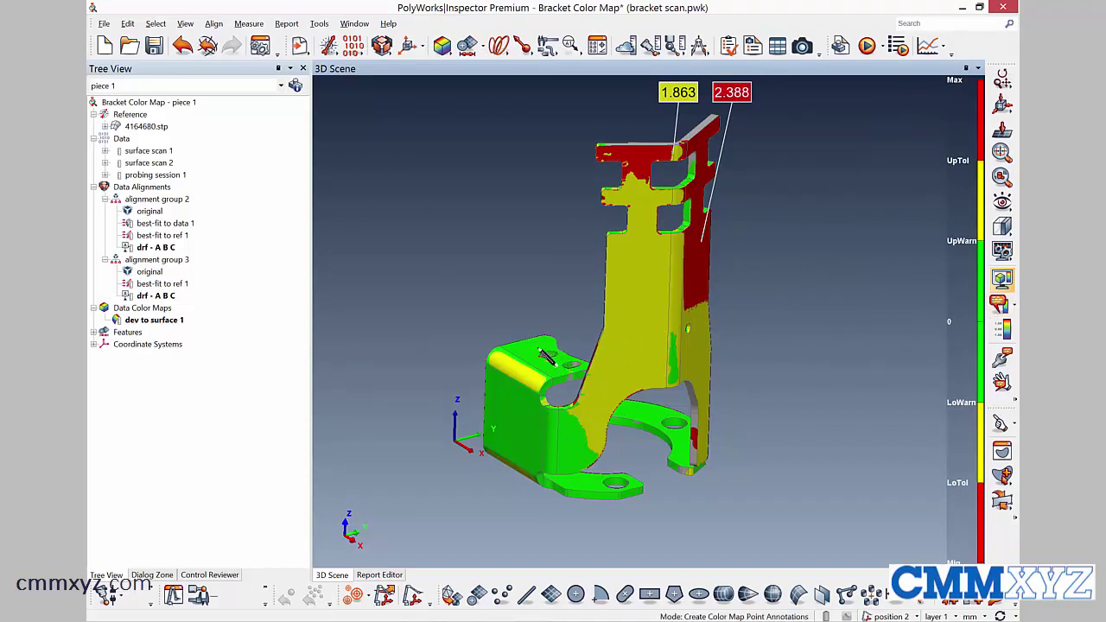
click(522, 349)
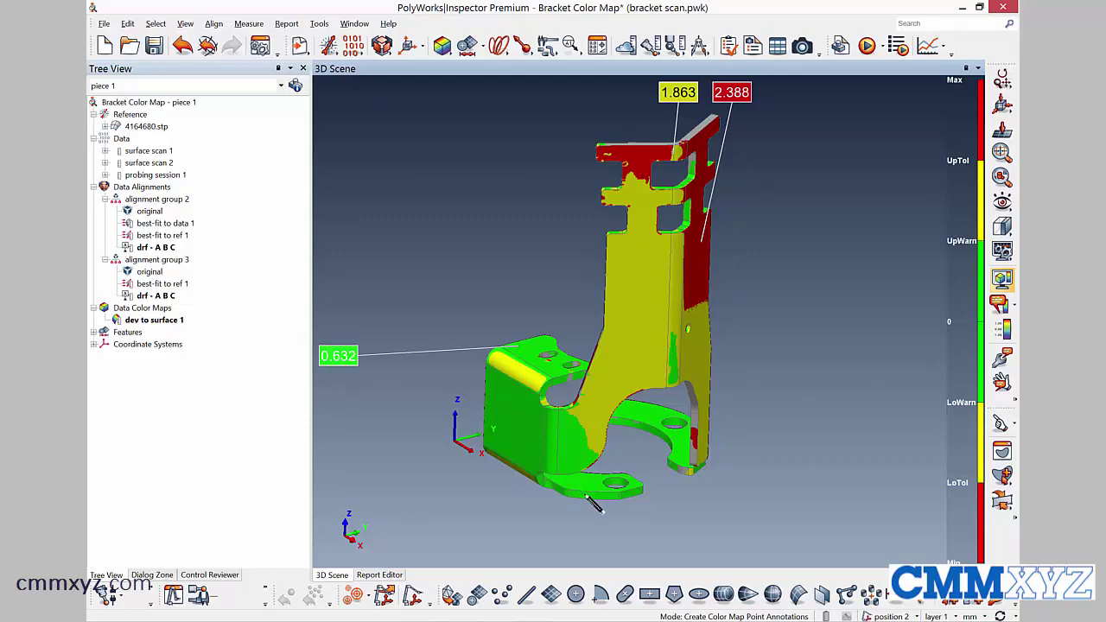
click(699, 460)
click(621, 153)
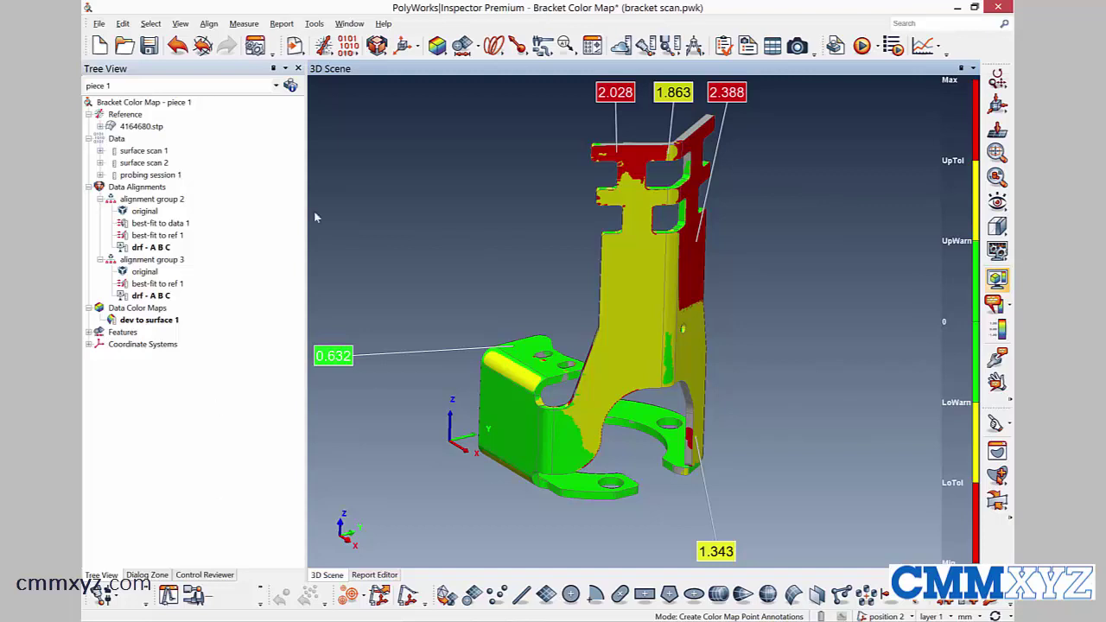
Step: Snapshot the annotated colour map into new formatted report 1 and check the page
click(797, 46)
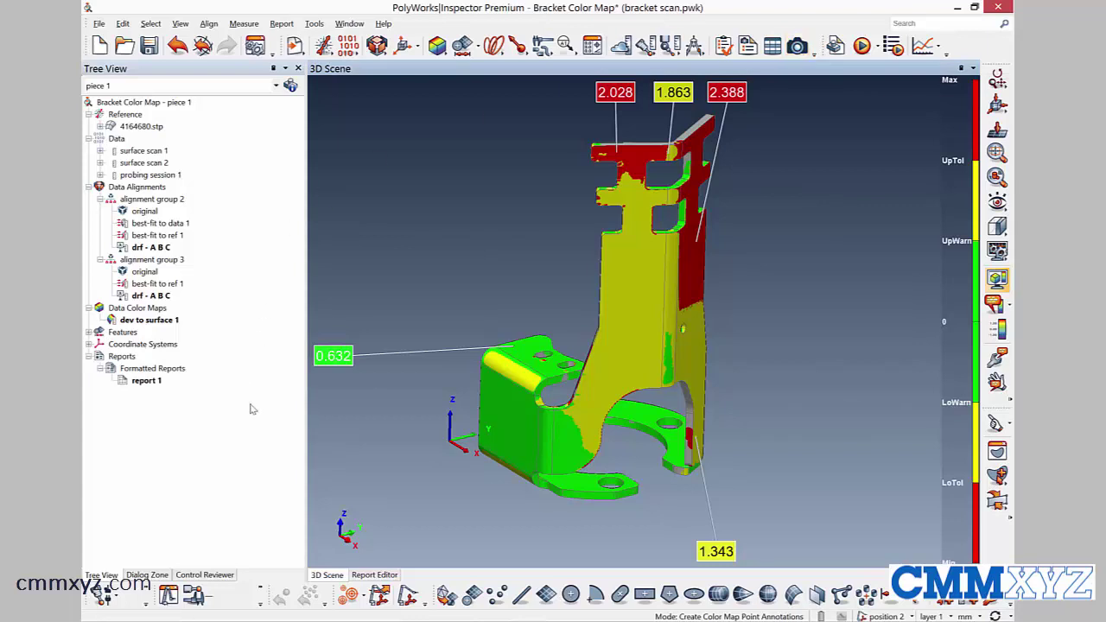
click(369, 575)
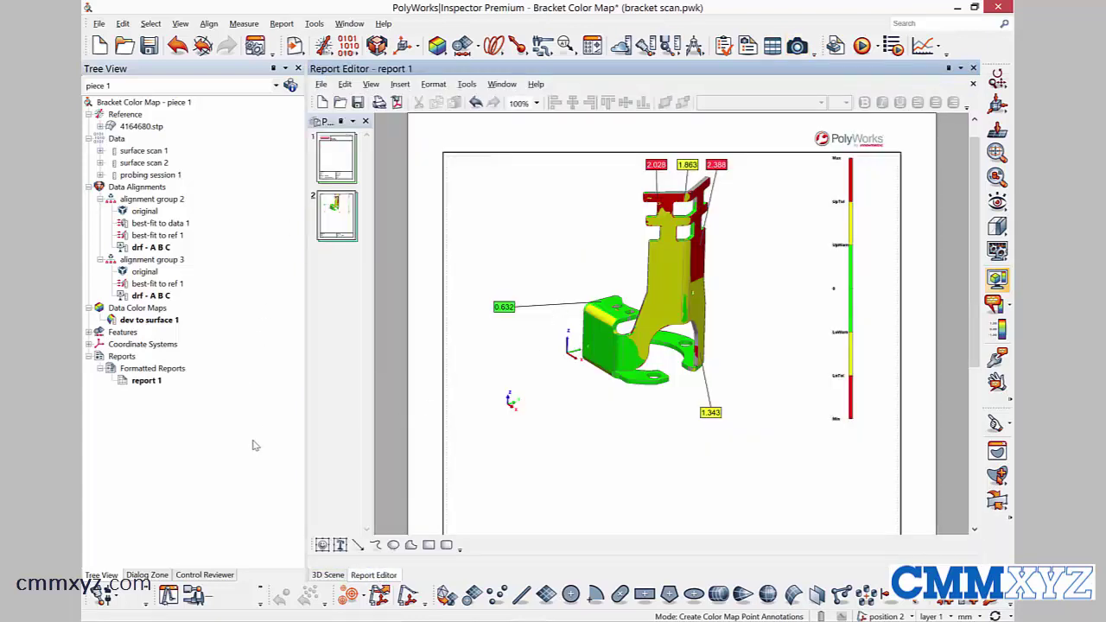
click(329, 576)
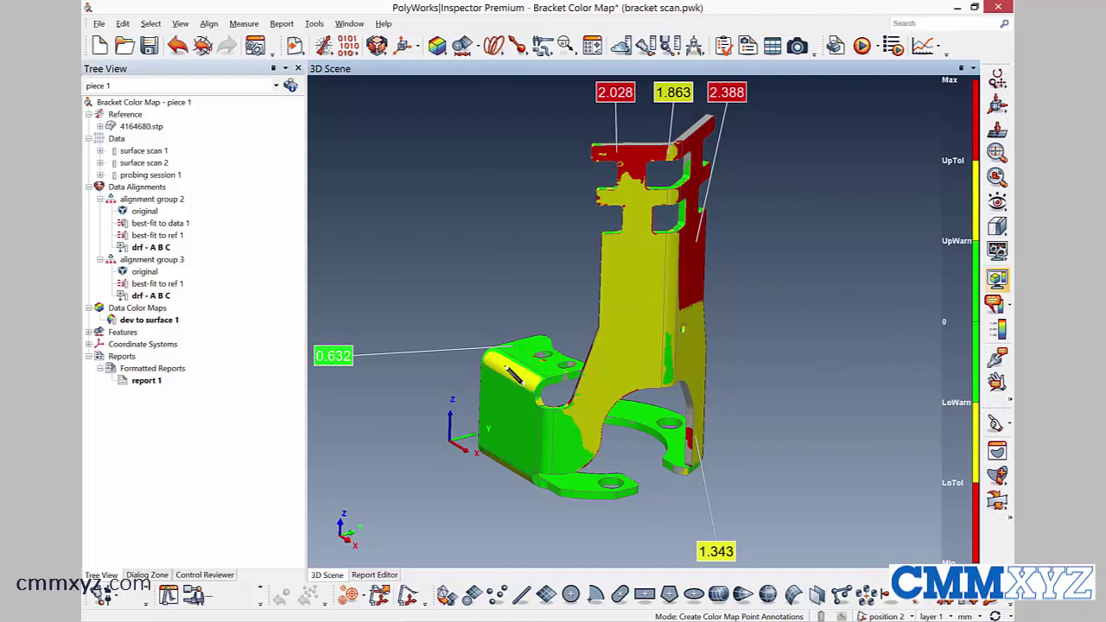
Step: Try callouts on the green block, undoing the misplaced -1.452, -1.414, -1.483 and -1.358 ones
click(506, 369)
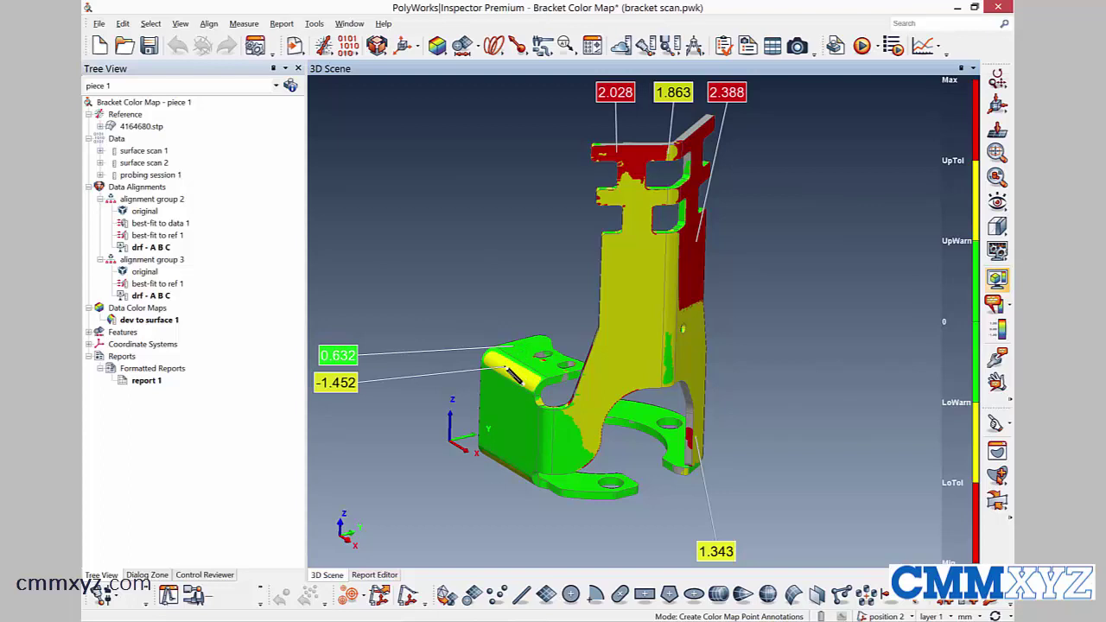
key(ctrl+z)
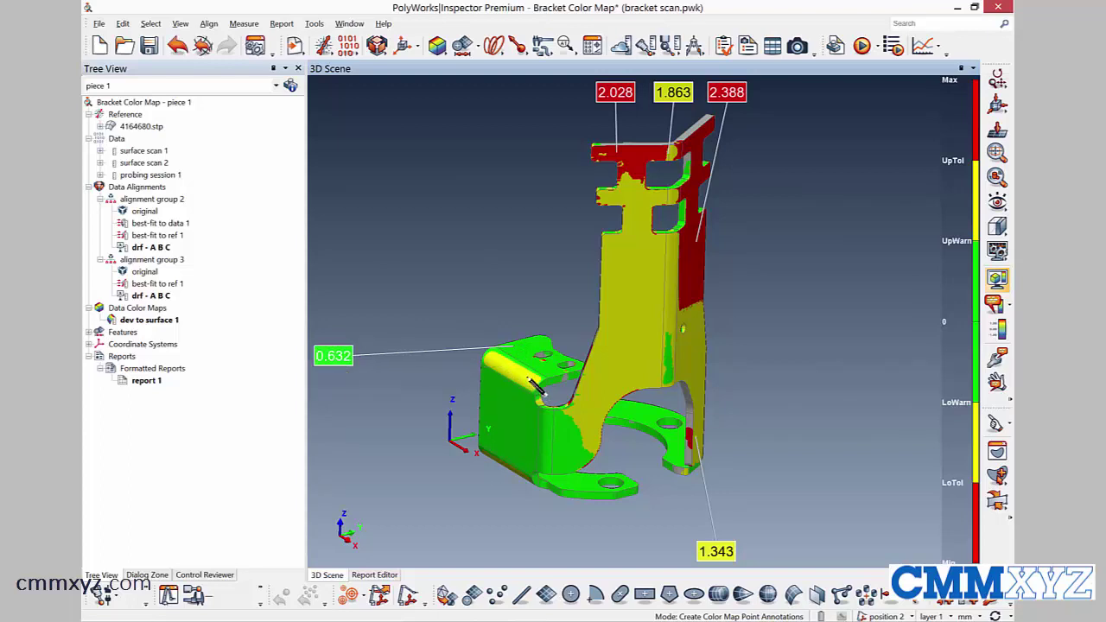
click(531, 381)
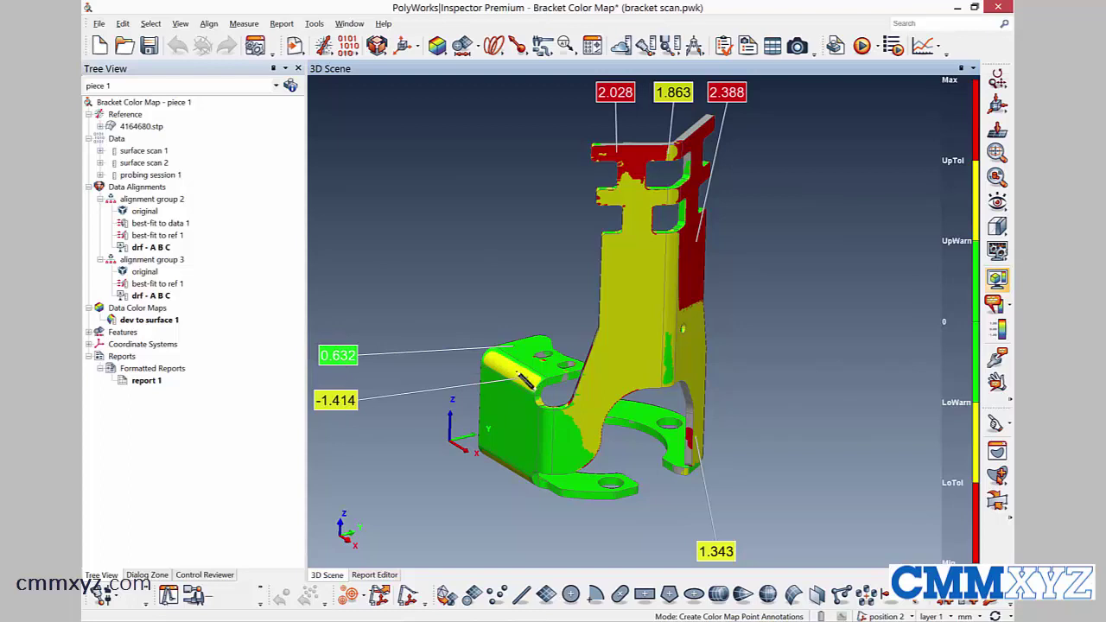
key(ctrl+z)
click(504, 370)
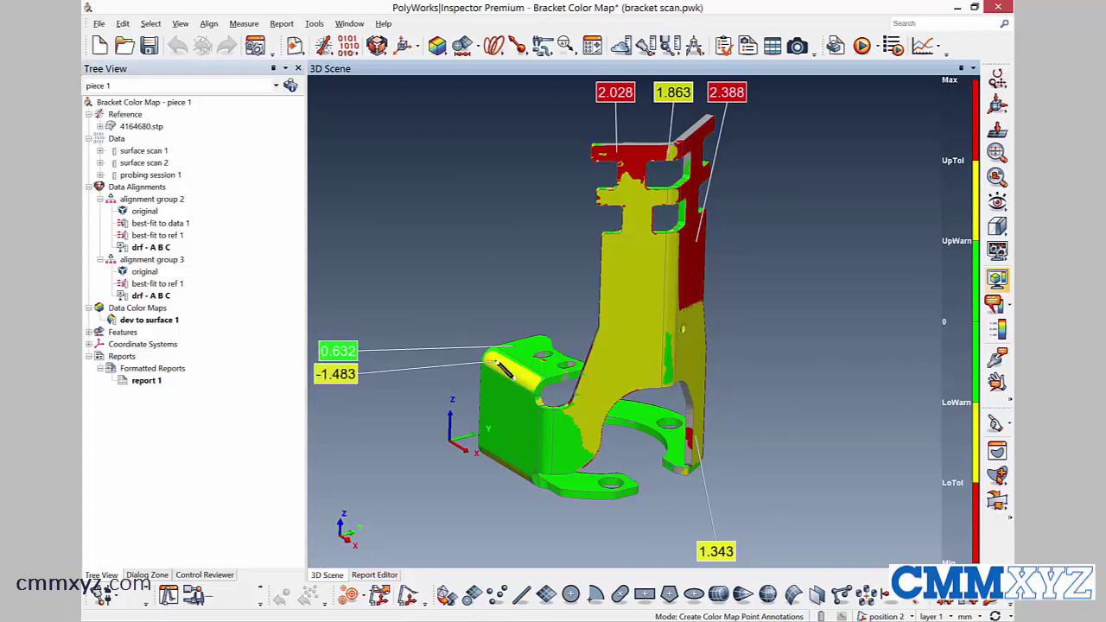
key(ctrl+z)
click(515, 382)
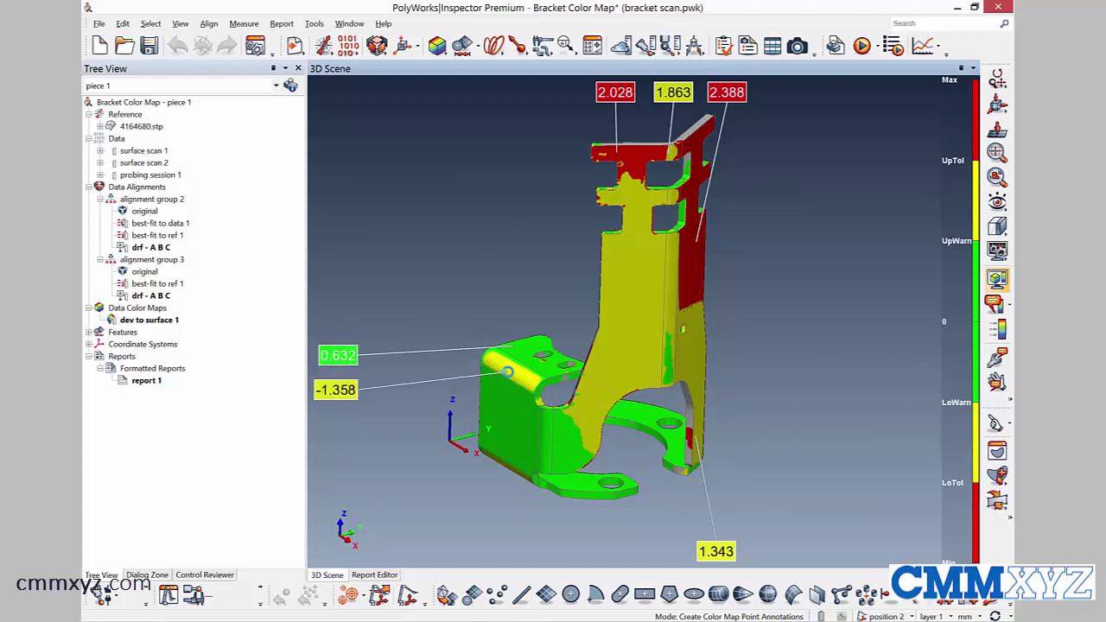
key(ctrl+z)
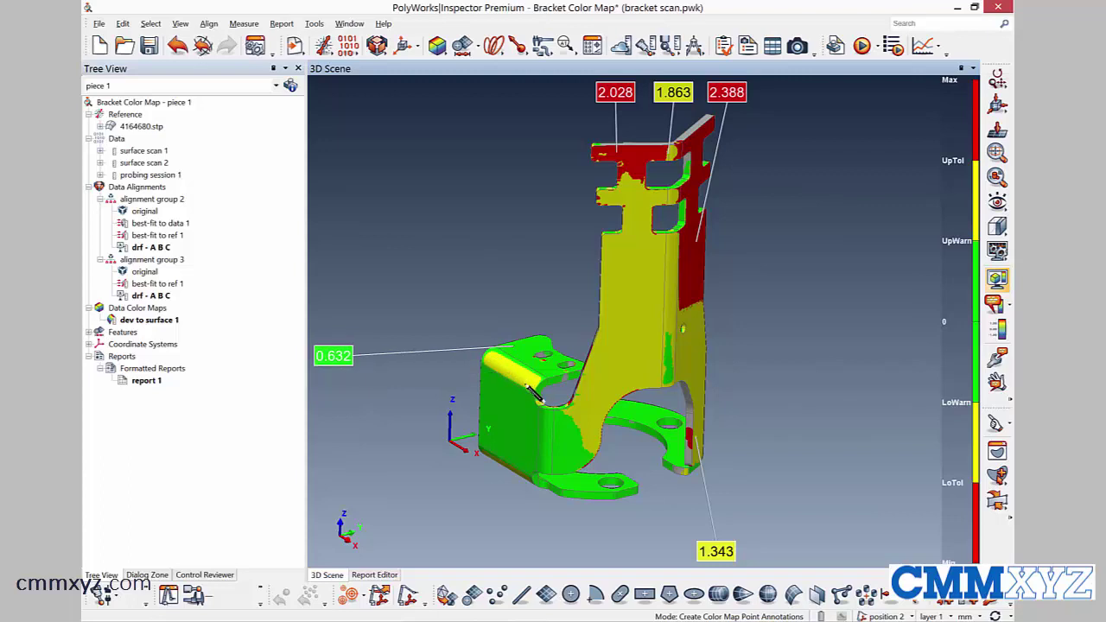
Step: Add the -1.300 callout, then filter dev to surface 1 to keep only points outside tolerance
click(528, 385)
double_click(164, 320)
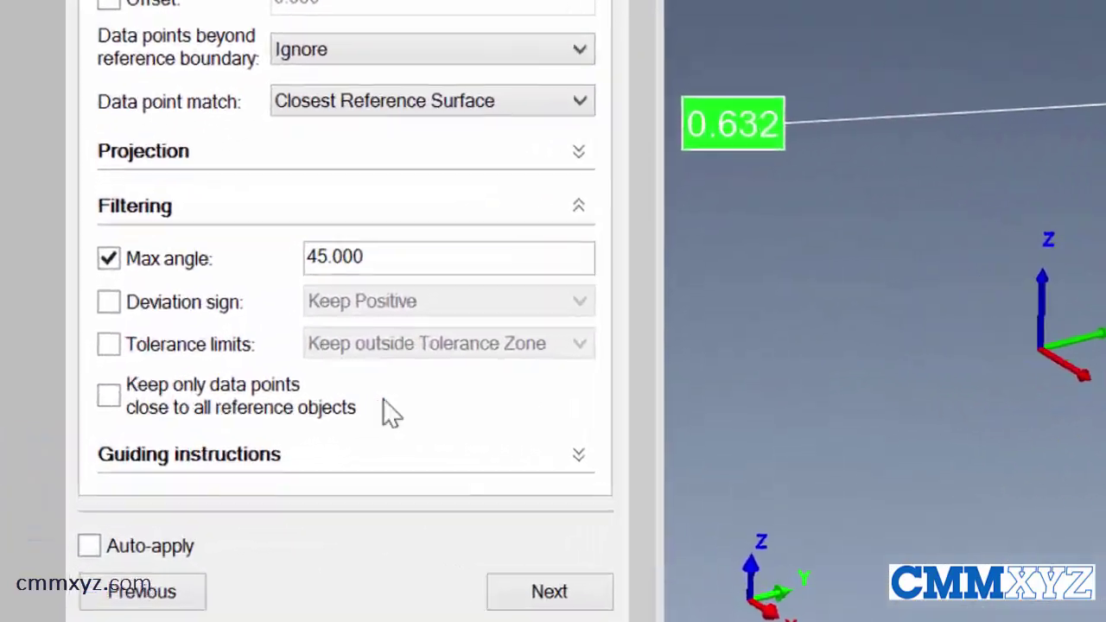
click(118, 339)
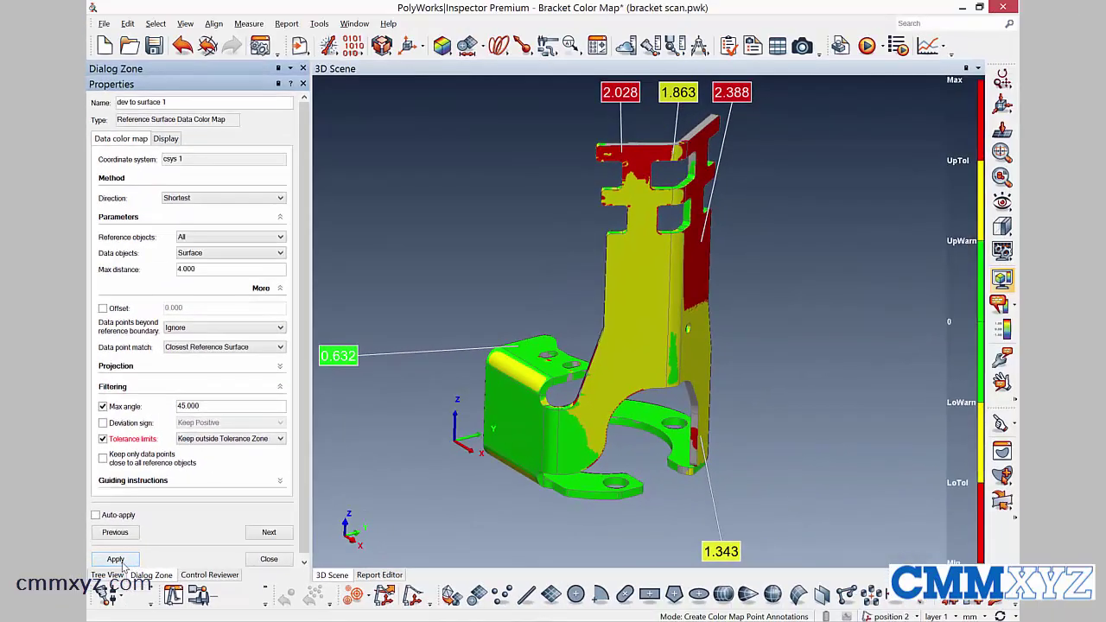
click(119, 561)
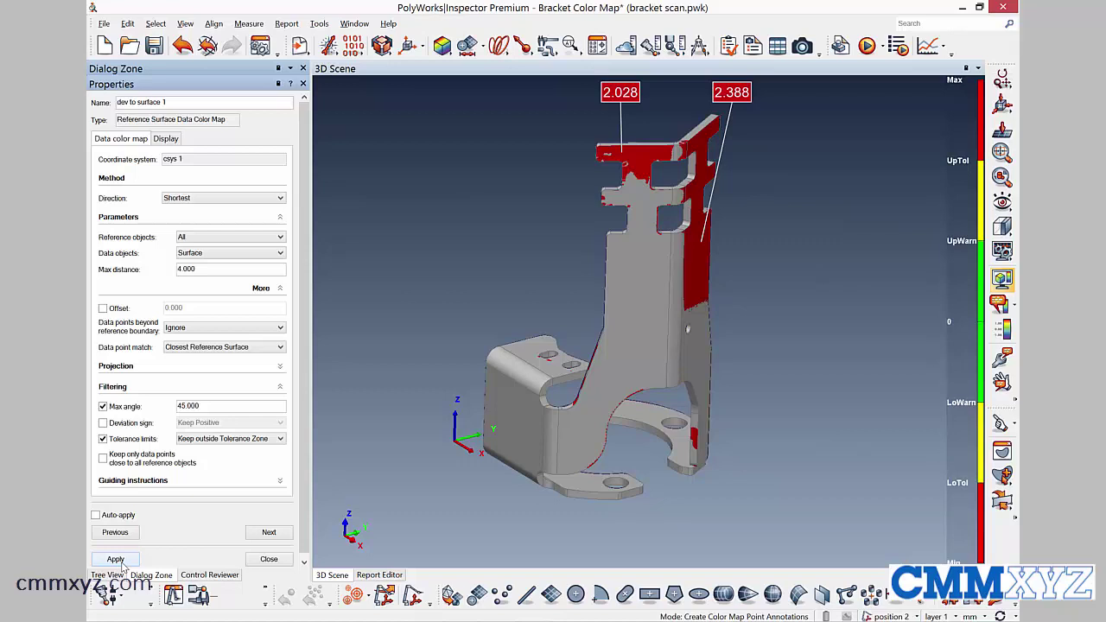
Step: Make the red out-of-tolerance snapshot in report 1 fixed by unchecking Updatable
click(378, 574)
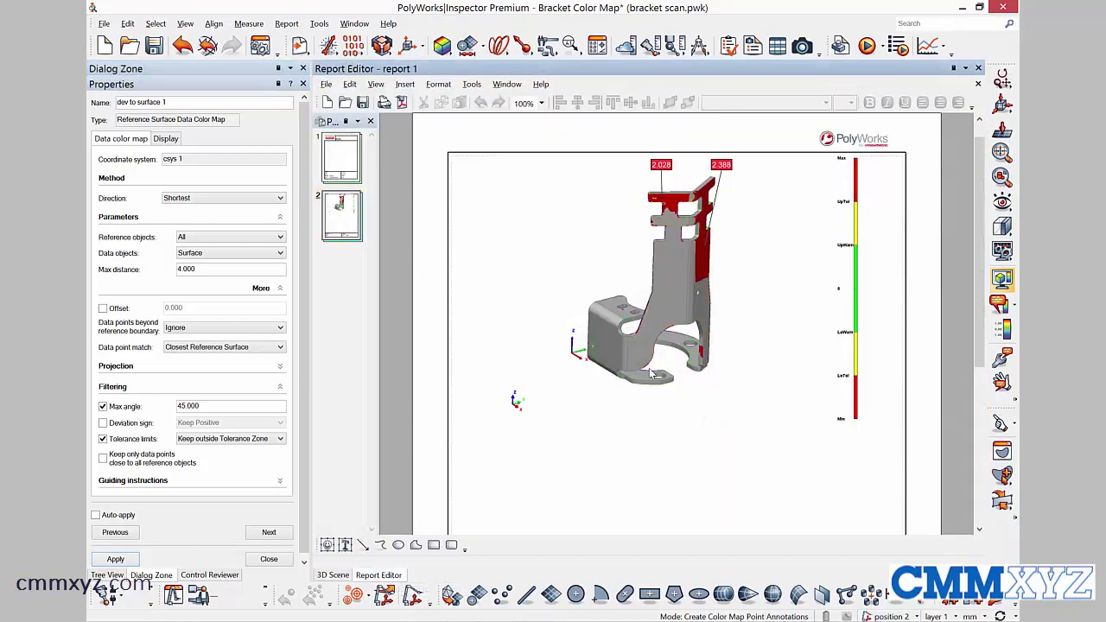
scroll(768, 327, up, 1)
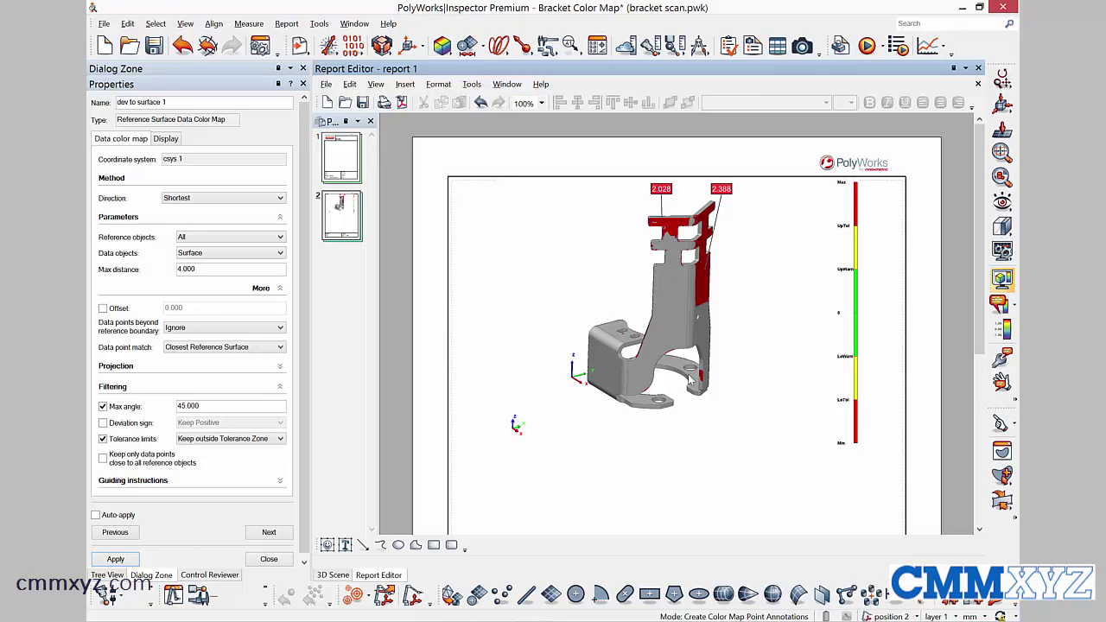
click(687, 298)
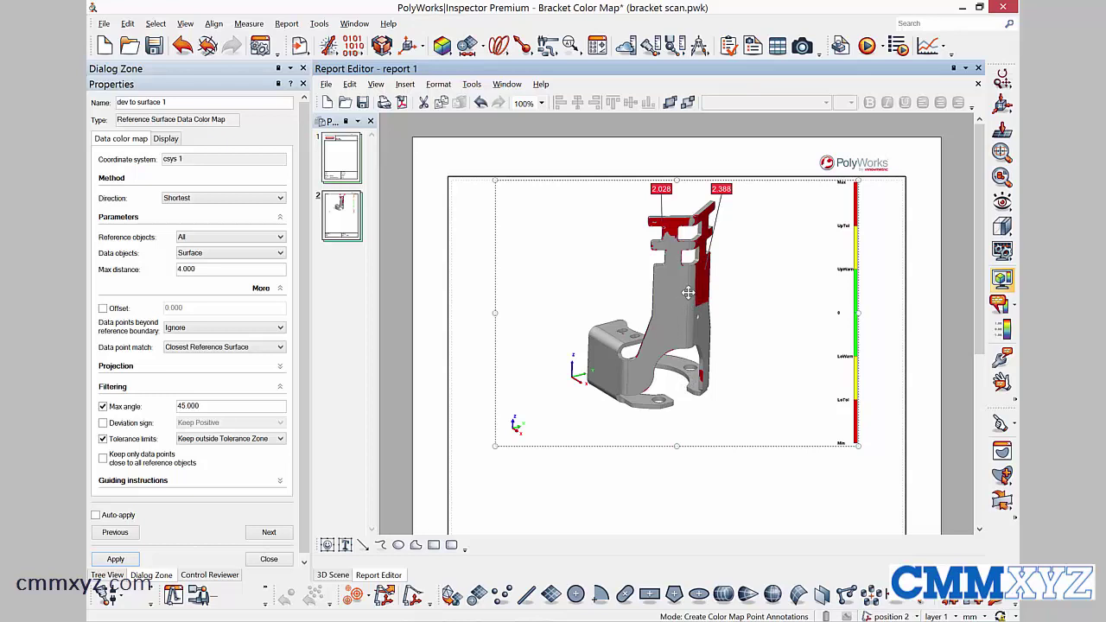
right_click(691, 289)
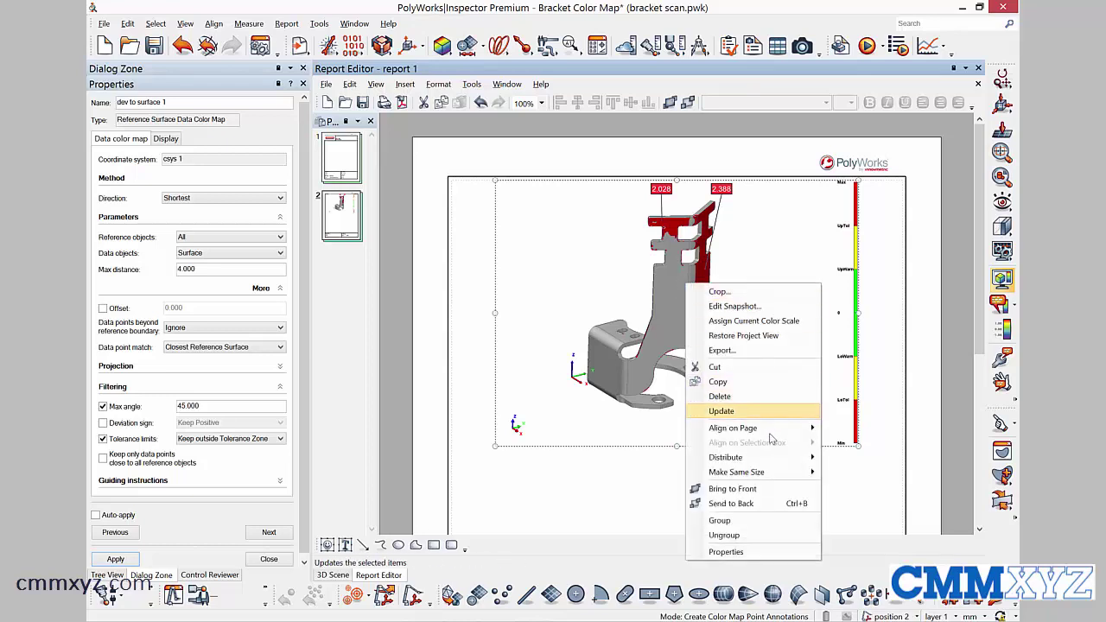
click(736, 551)
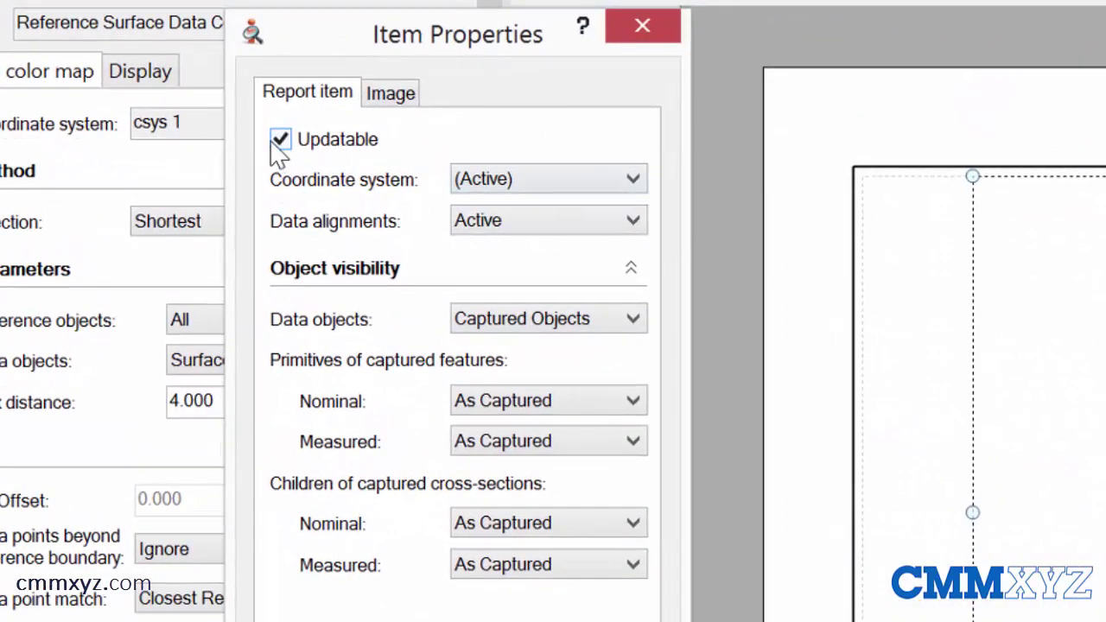
click(273, 148)
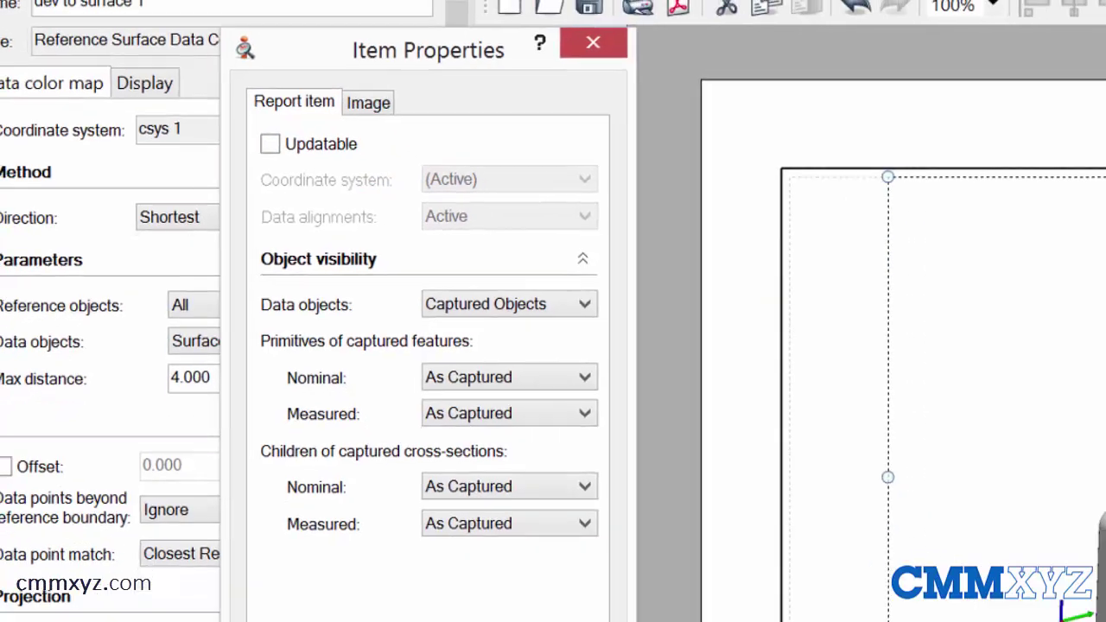
key(Return)
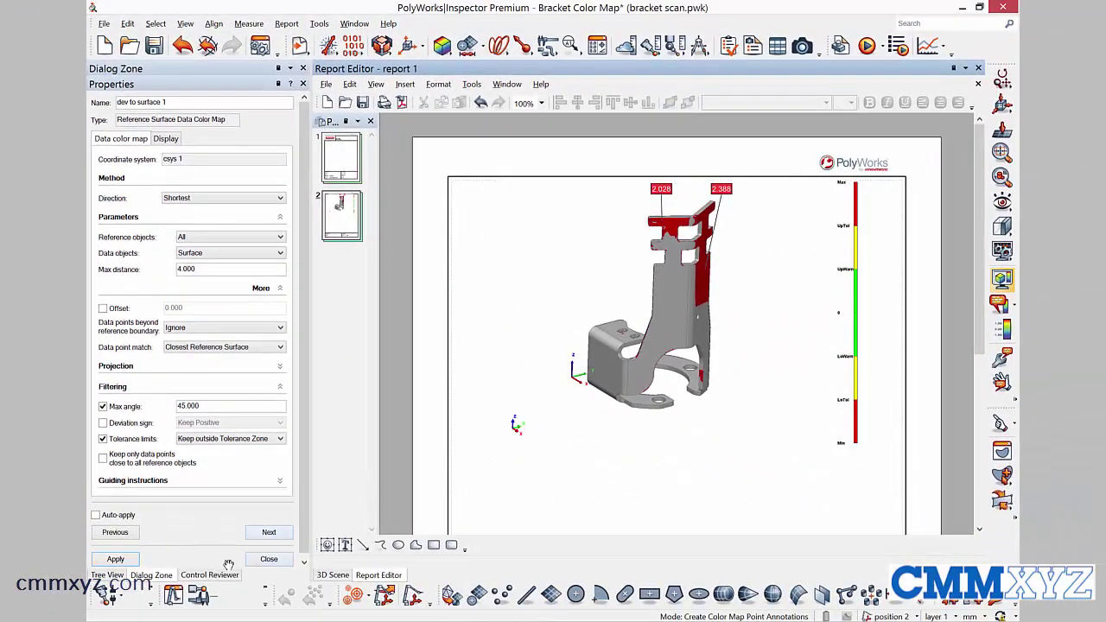
Step: Filter the colour map to Keep within Warning Zone and snapshot the yellow view into the report
click(333, 575)
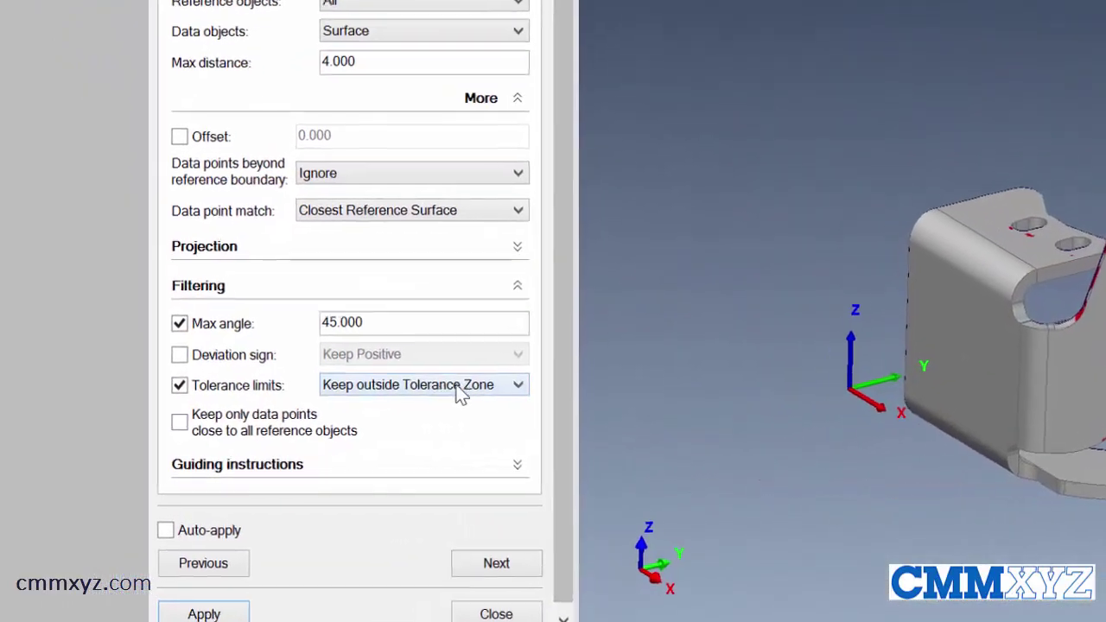
click(518, 386)
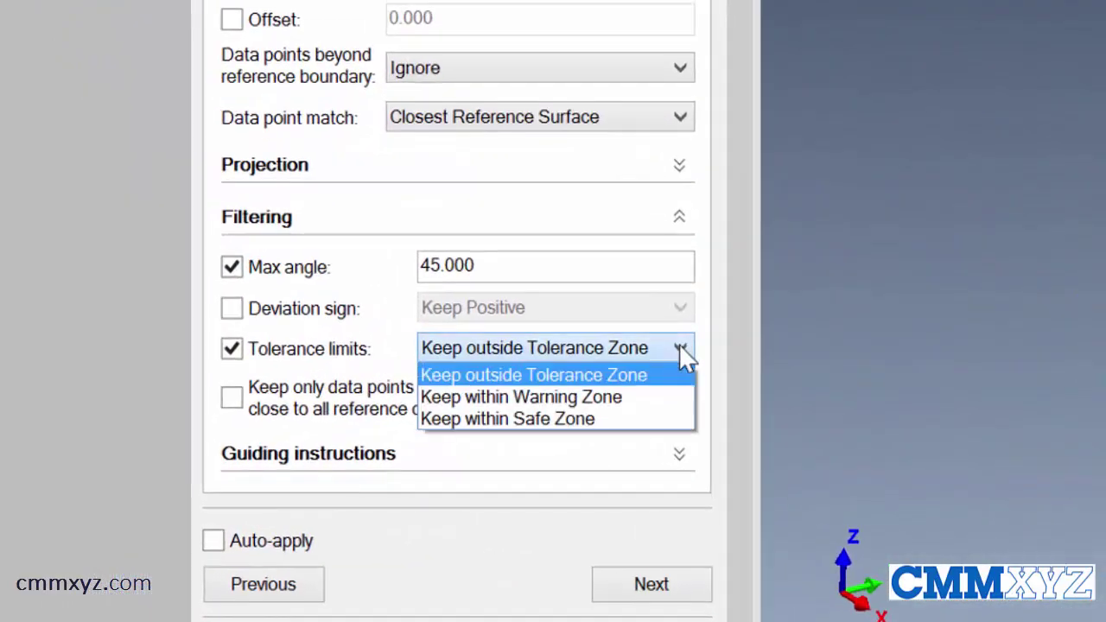
click(605, 400)
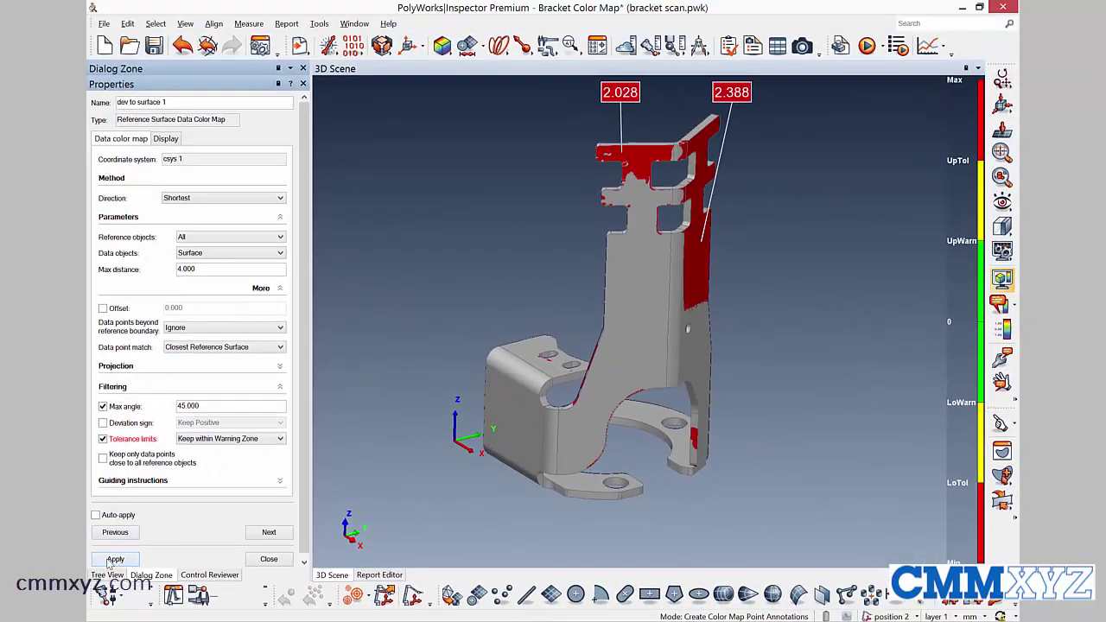
click(110, 560)
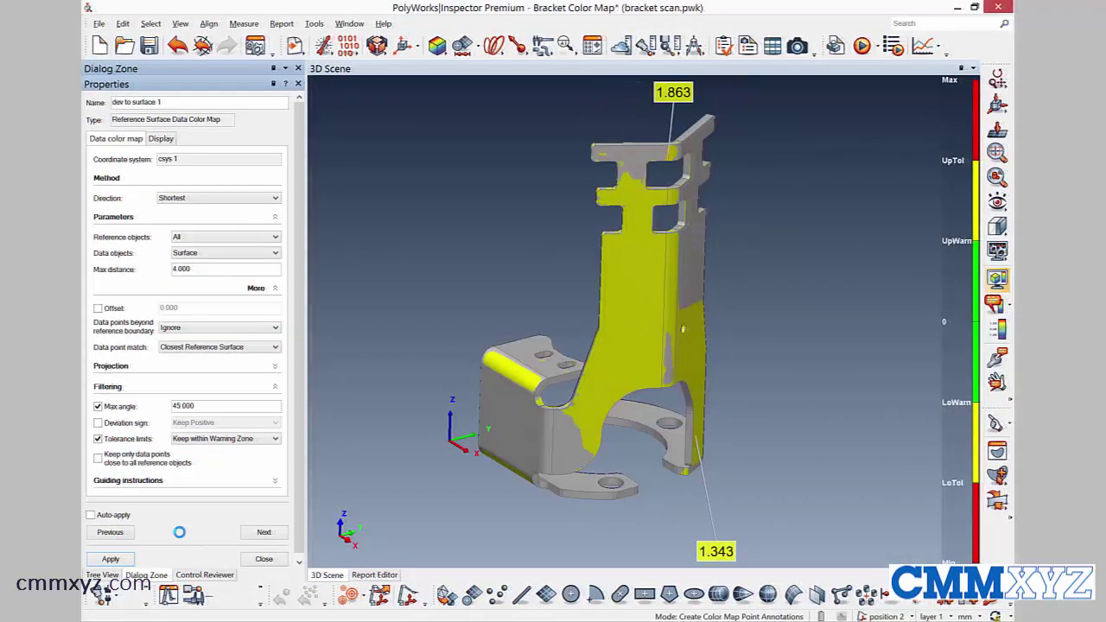
click(802, 51)
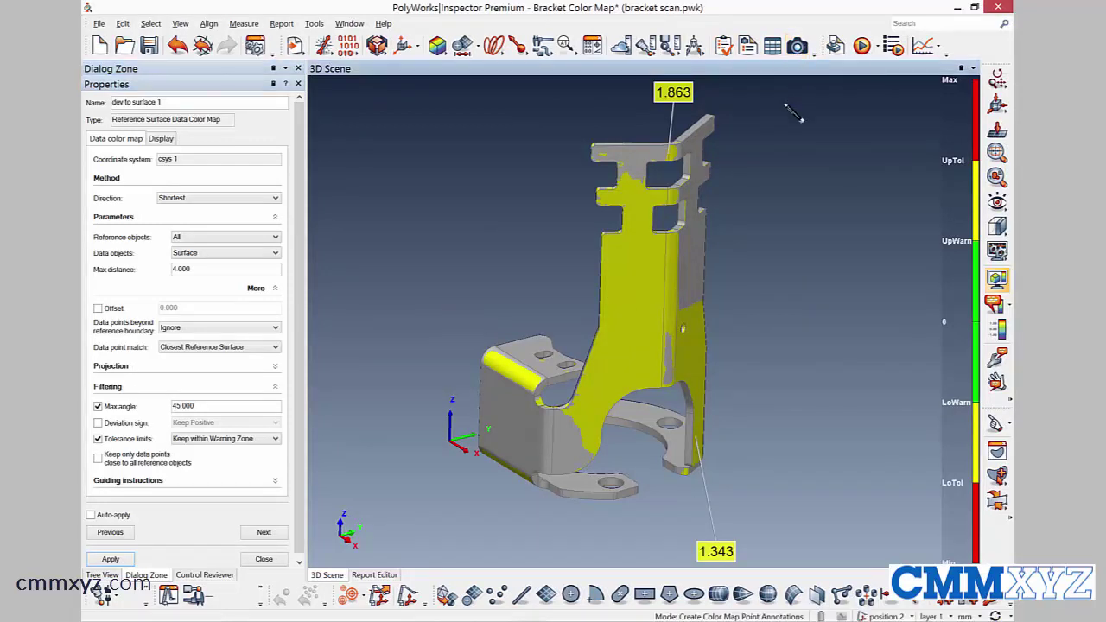
Step: In the report, turn off Updatable for the yellow snapshot on page 2 and apply
click(373, 576)
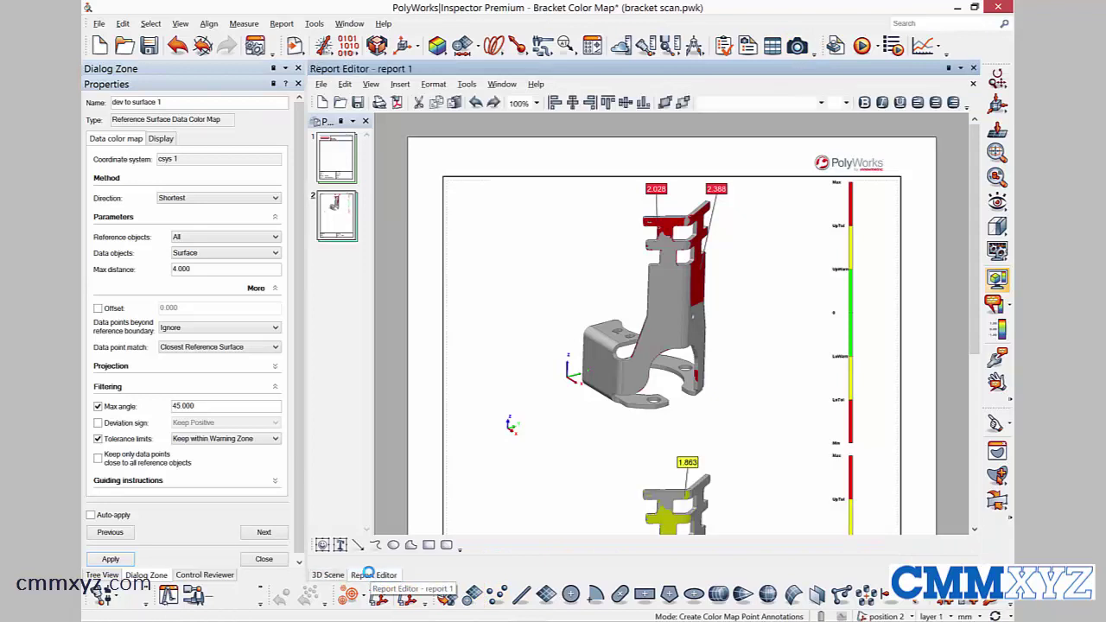
scroll(670, 241, down, 1)
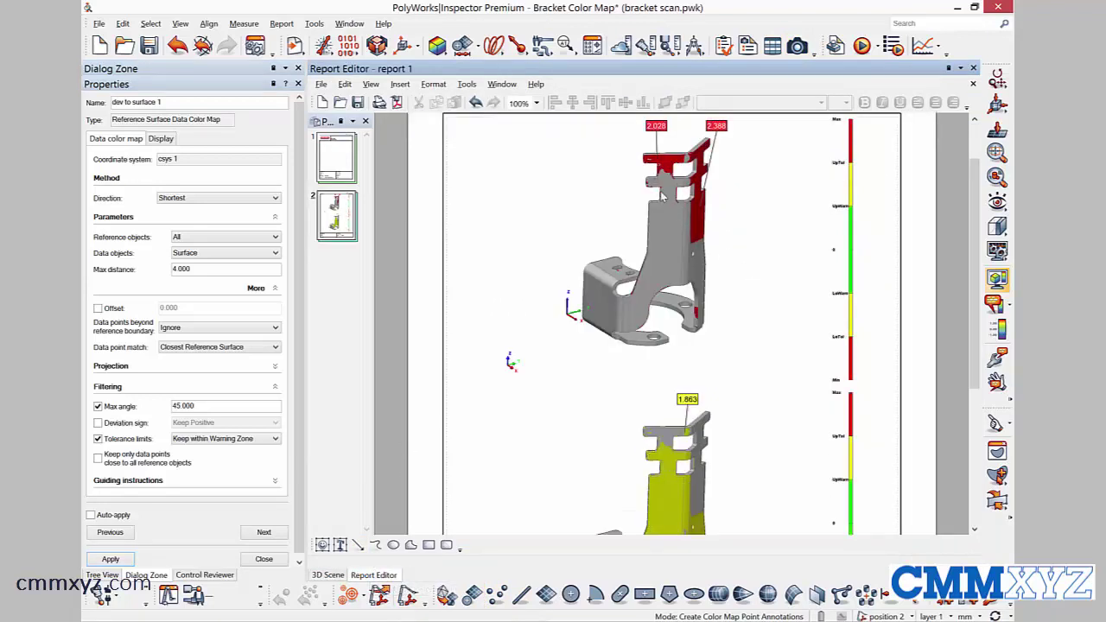
scroll(750, 201, down, 2)
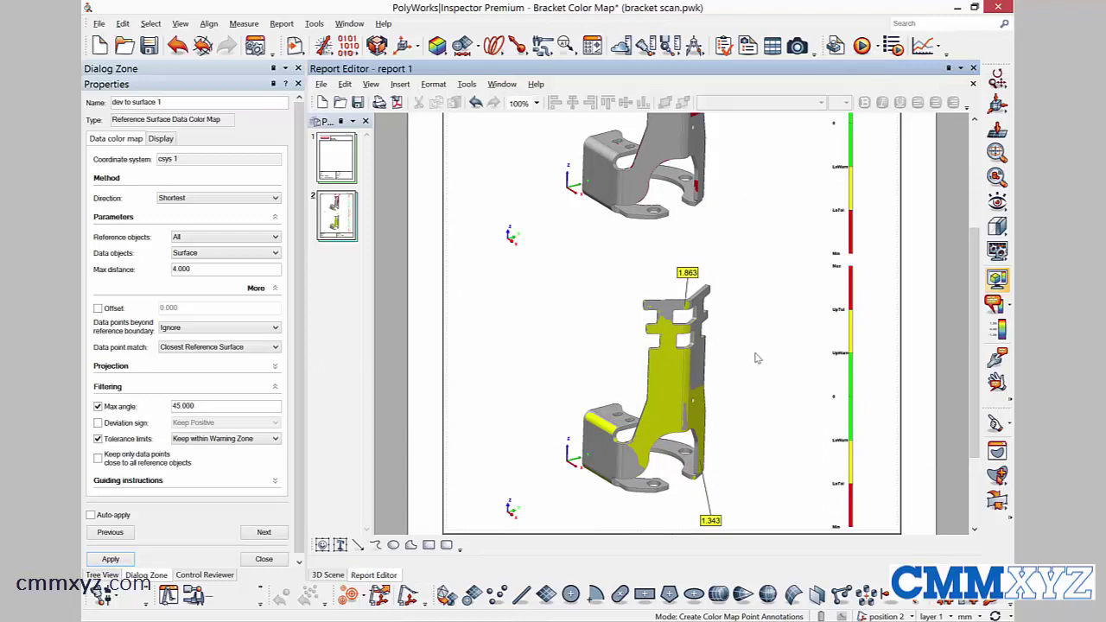
scroll(761, 361, up, 1)
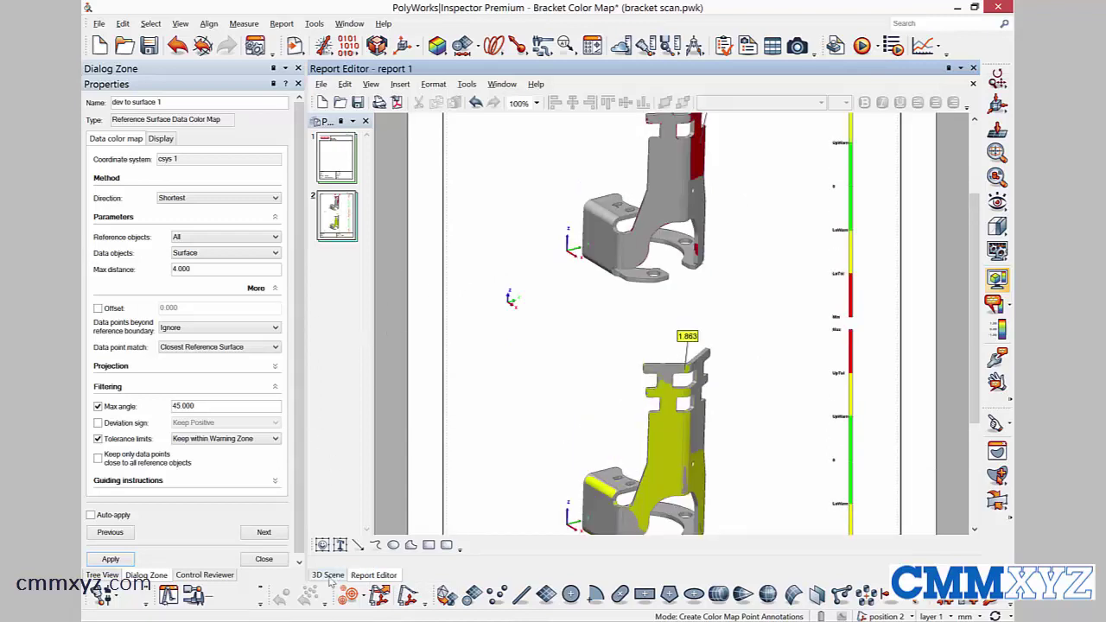
click(670, 421)
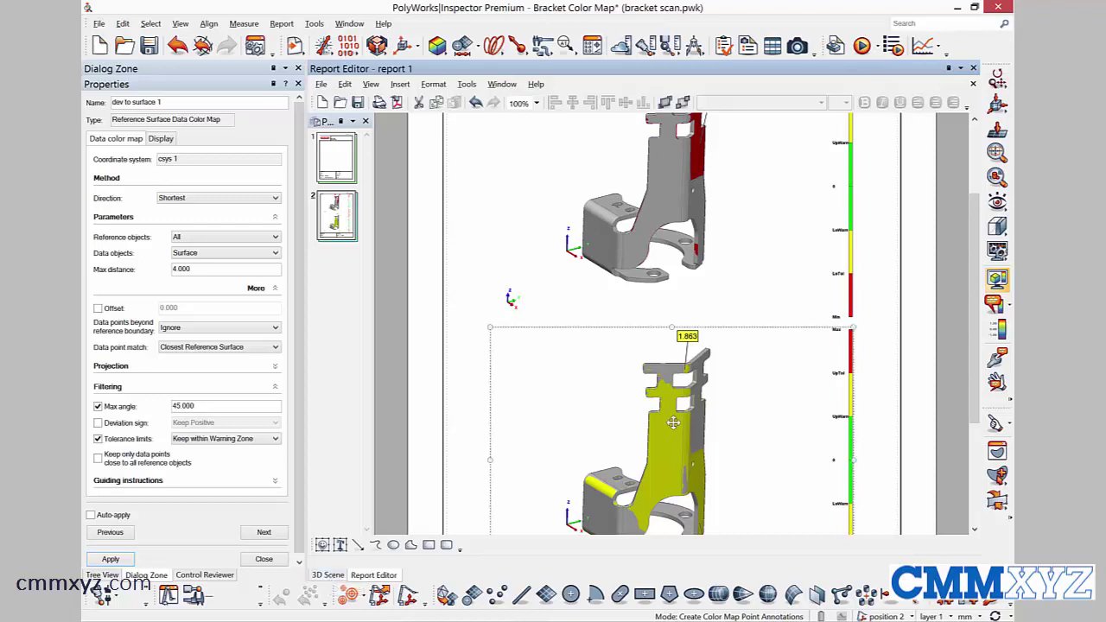
right_click(670, 421)
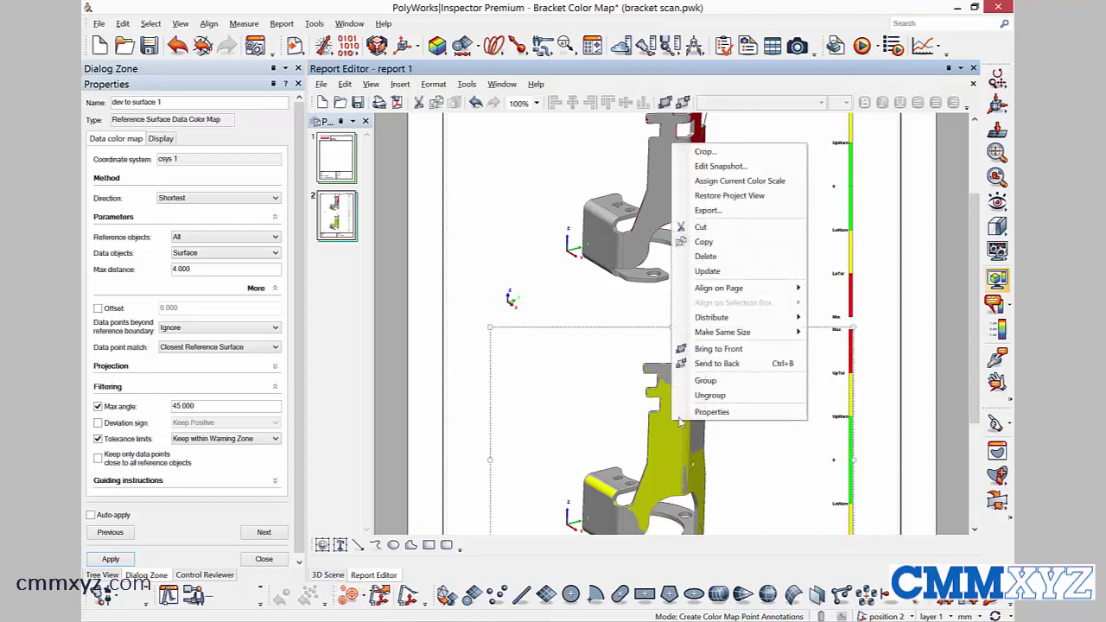
click(733, 413)
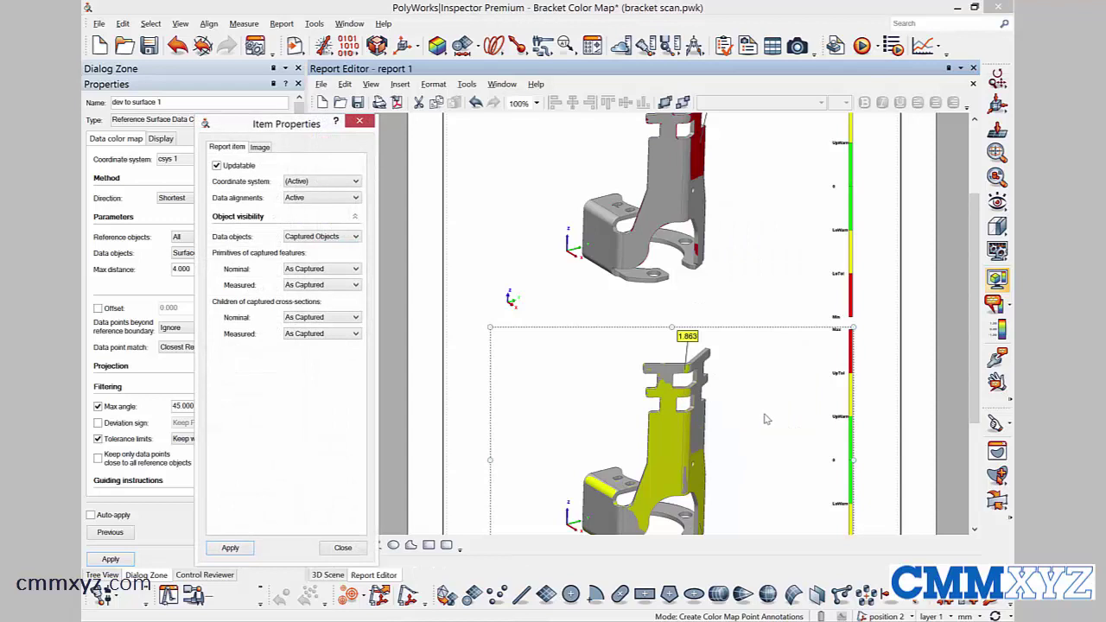
click(217, 165)
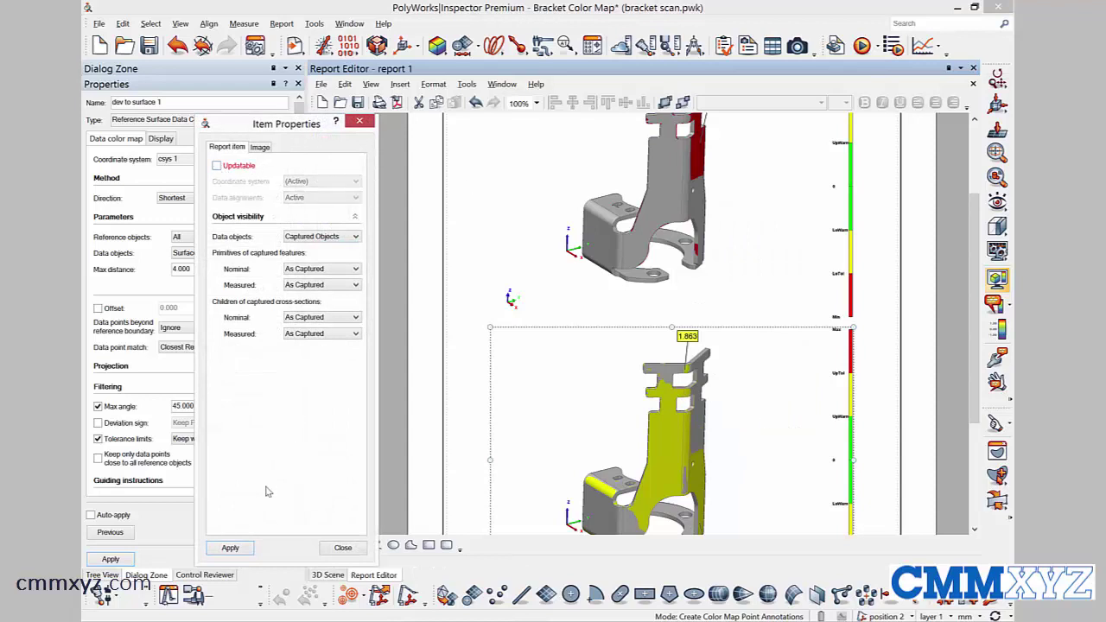
click(234, 549)
click(343, 548)
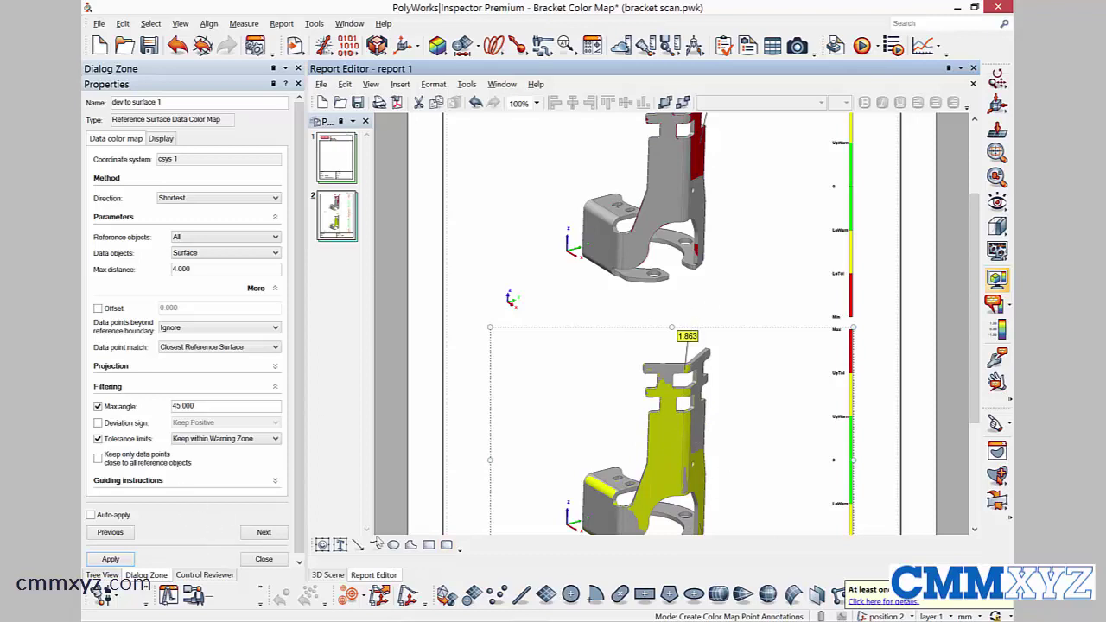
Step: In the 3D scene, set tolerance limits to Keep within Safe Zone, reapply, and snapshot the green map
click(326, 574)
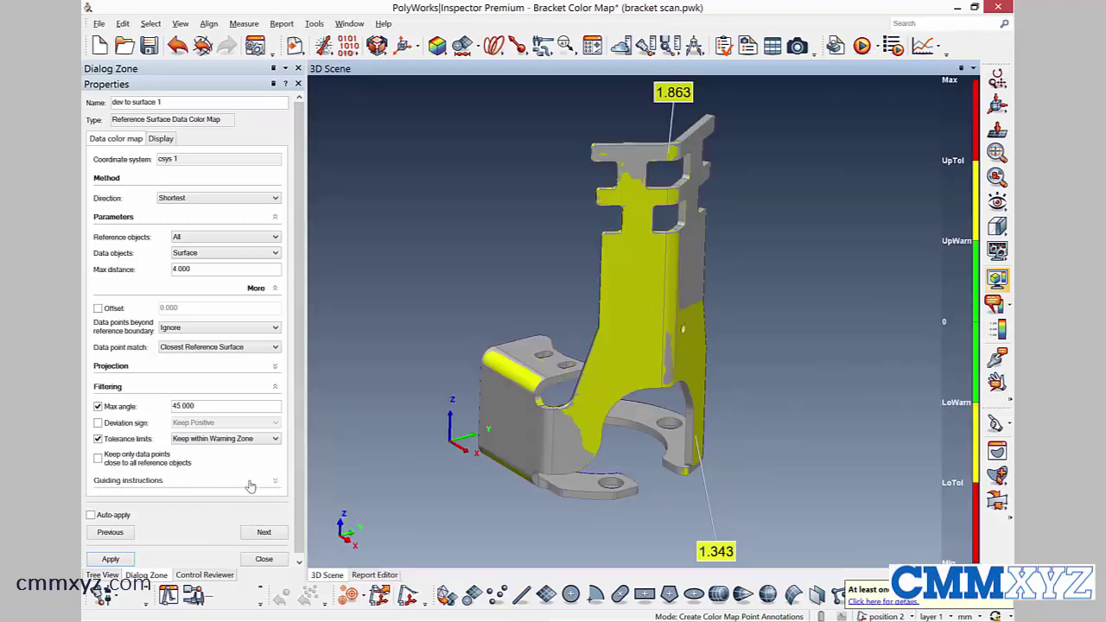
click(275, 439)
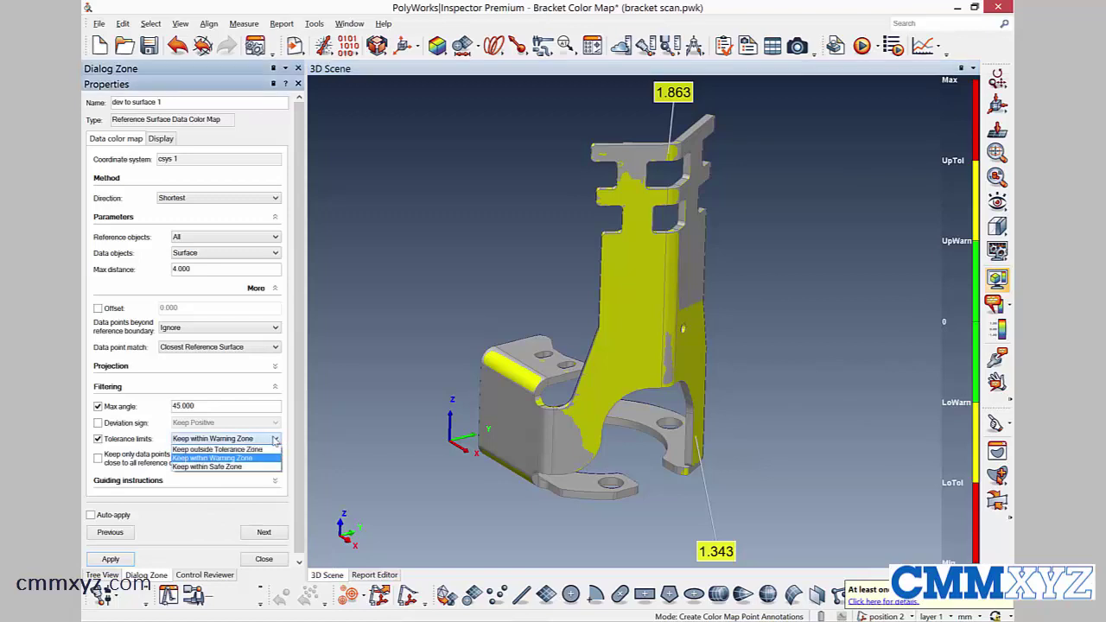
click(247, 466)
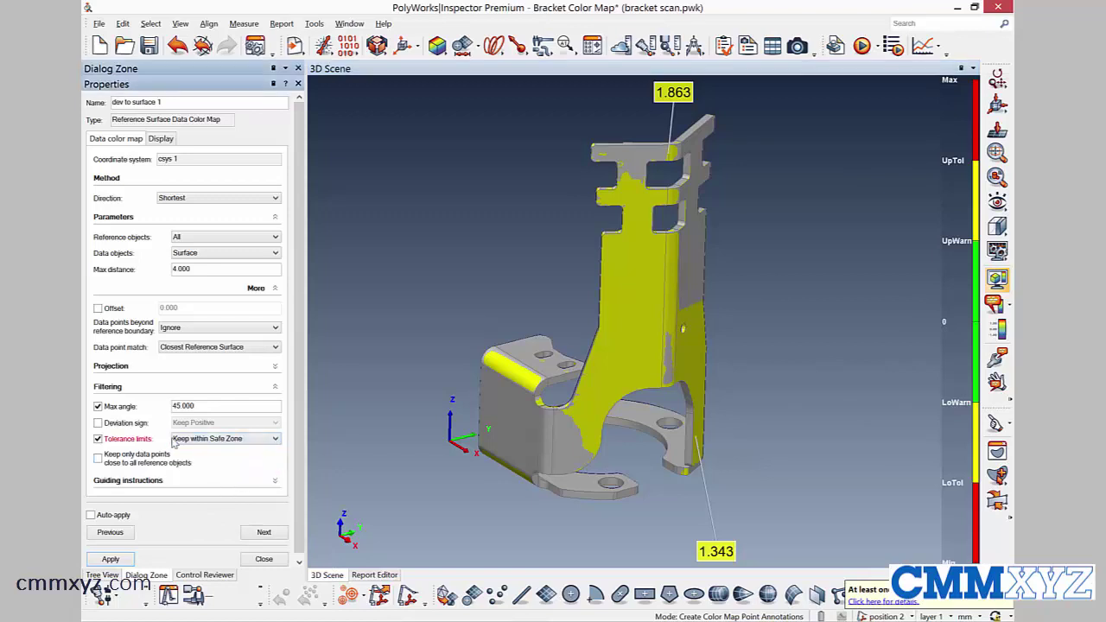
click(110, 559)
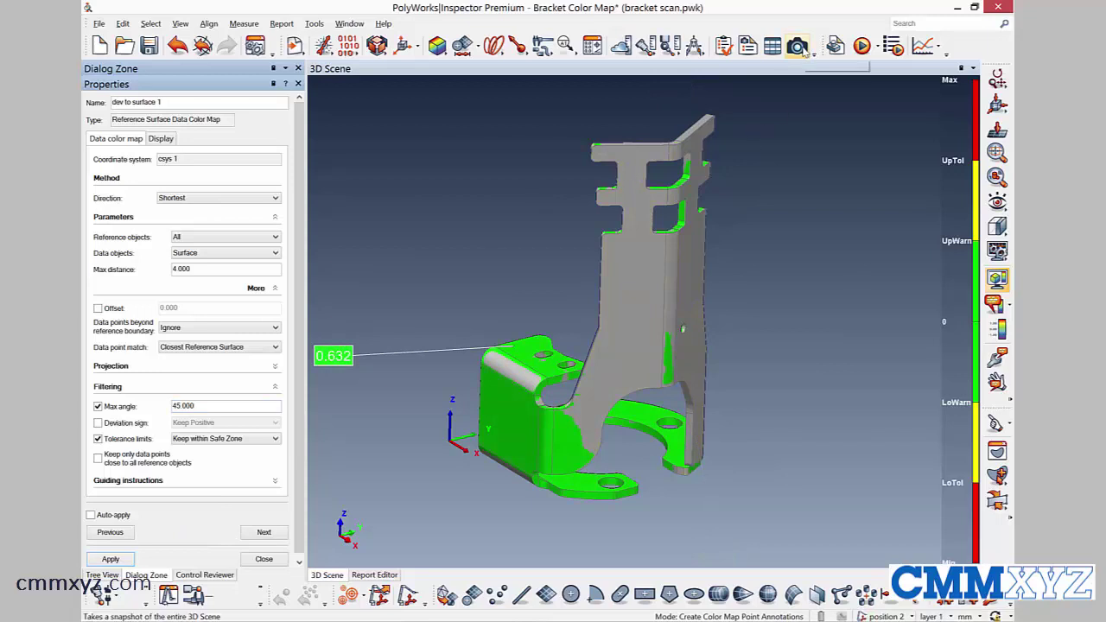
click(796, 46)
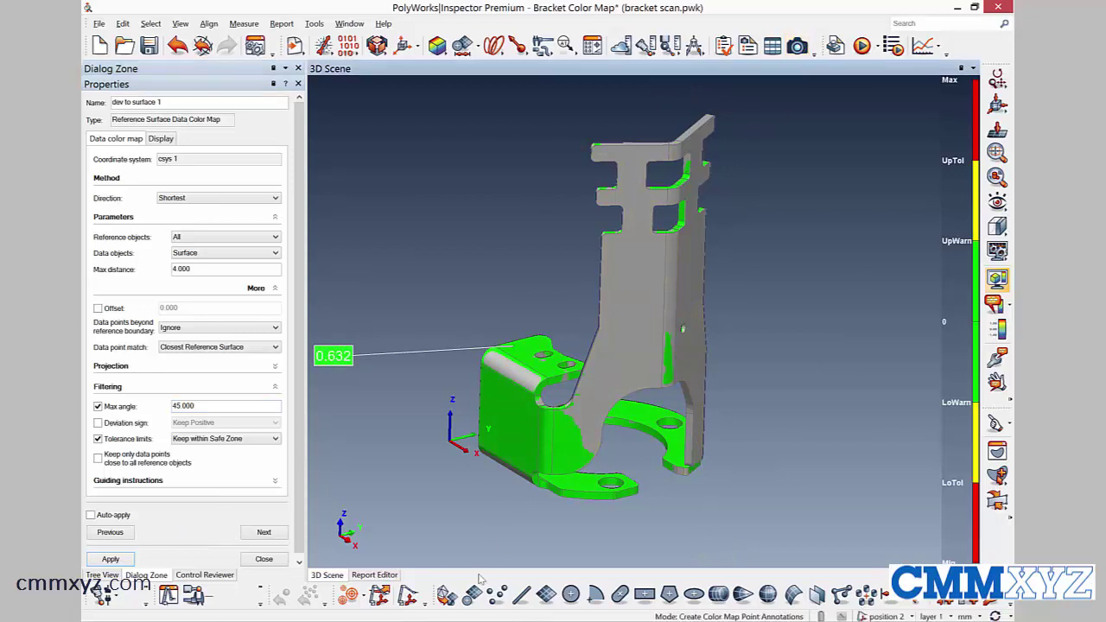
Step: Open Report 1 and jump to the page 2 thumbnail to review the pages
click(374, 575)
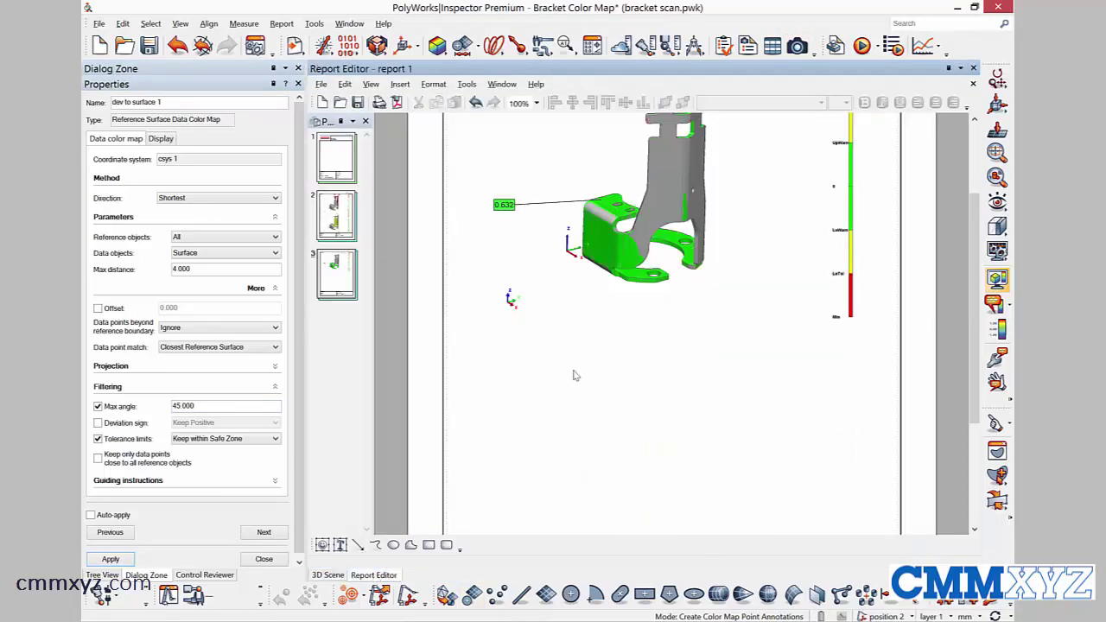
scroll(684, 304, up, 2)
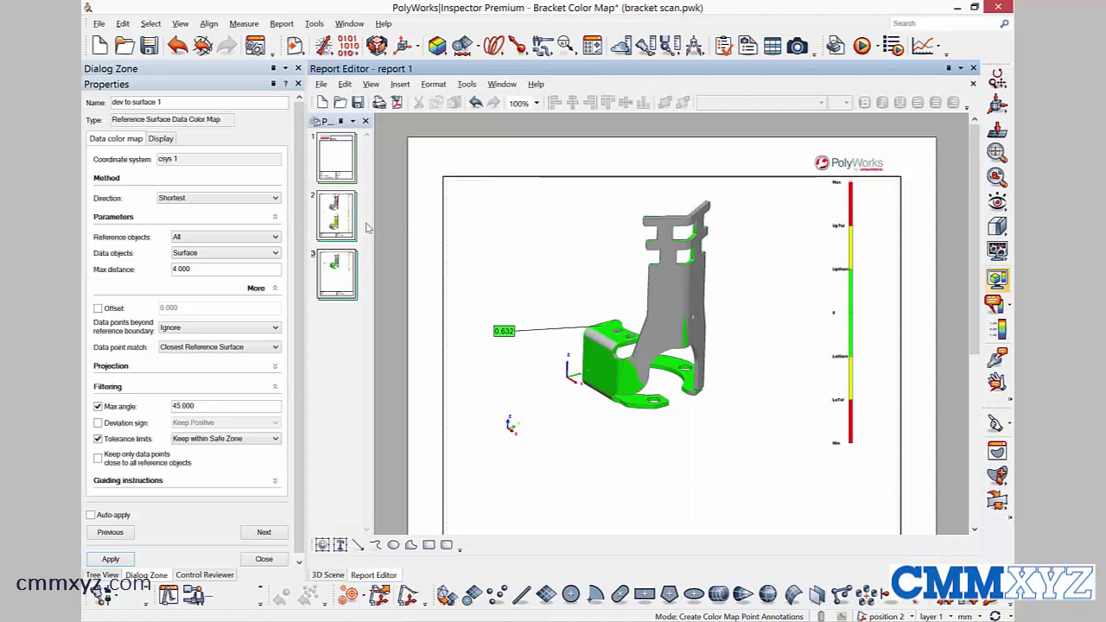
click(339, 223)
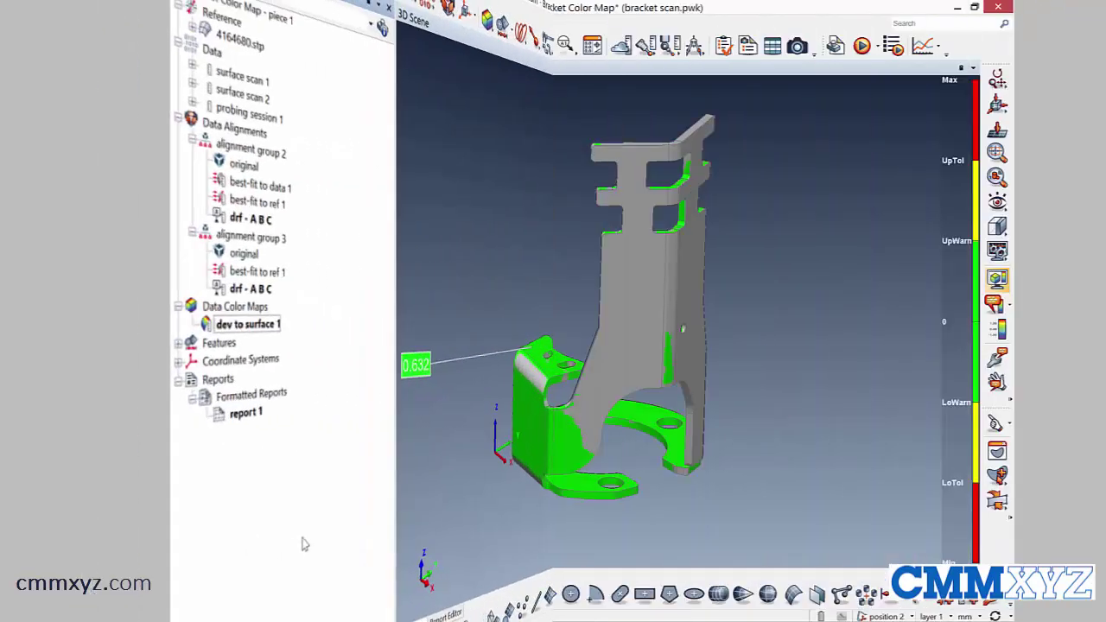